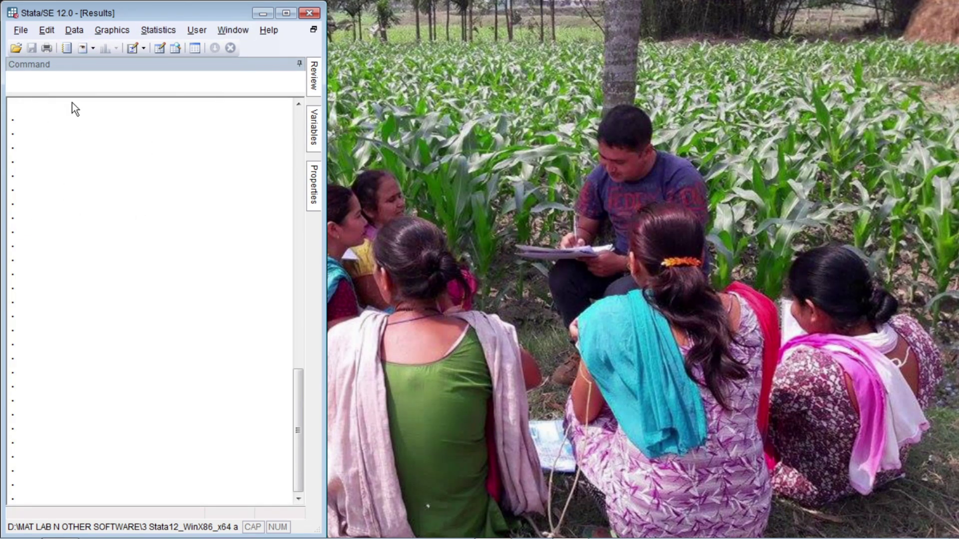
# - Open an empty Data Editor with Ctrl+8 and look over its blank grid
pyautogui.click(80, 82)
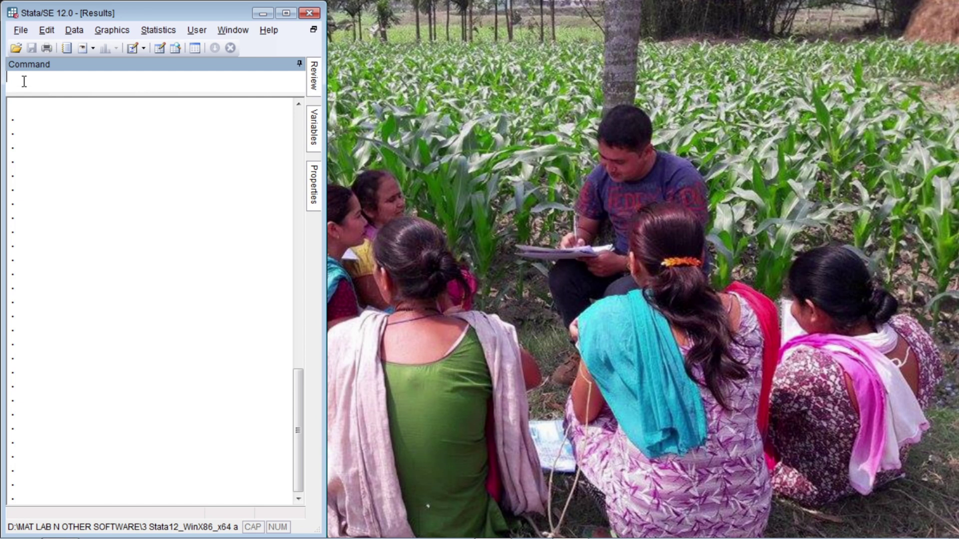
pyautogui.click(60, 155)
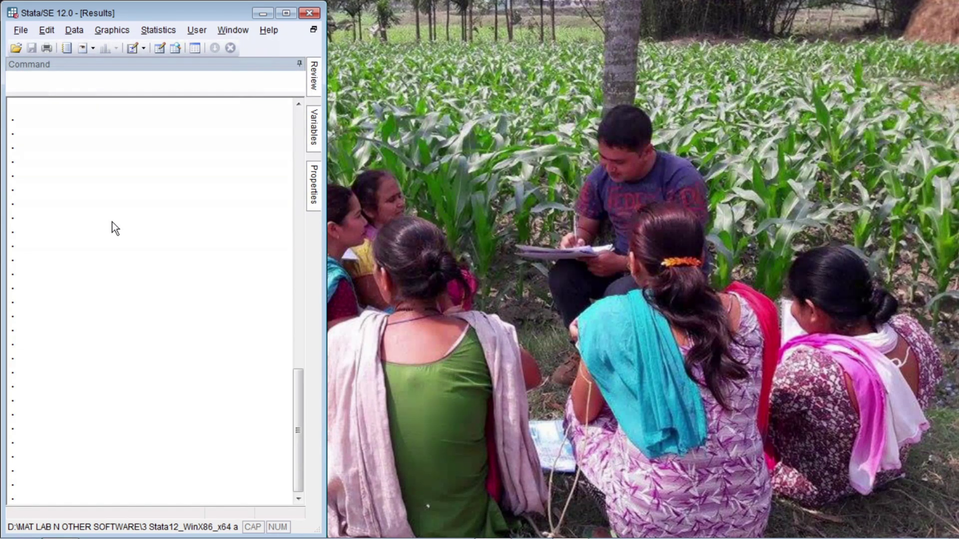
pyautogui.hotkey('ctrl', '8')
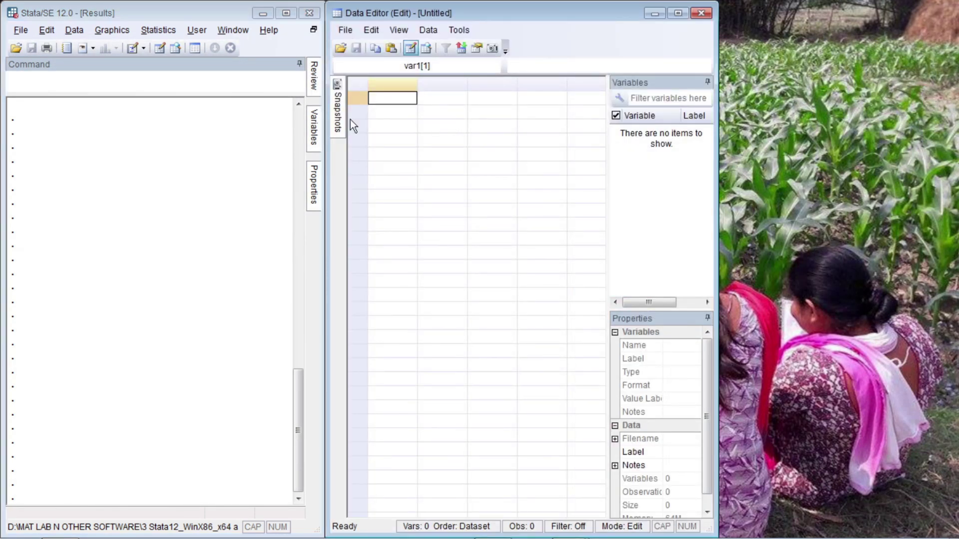
pyautogui.click(401, 111)
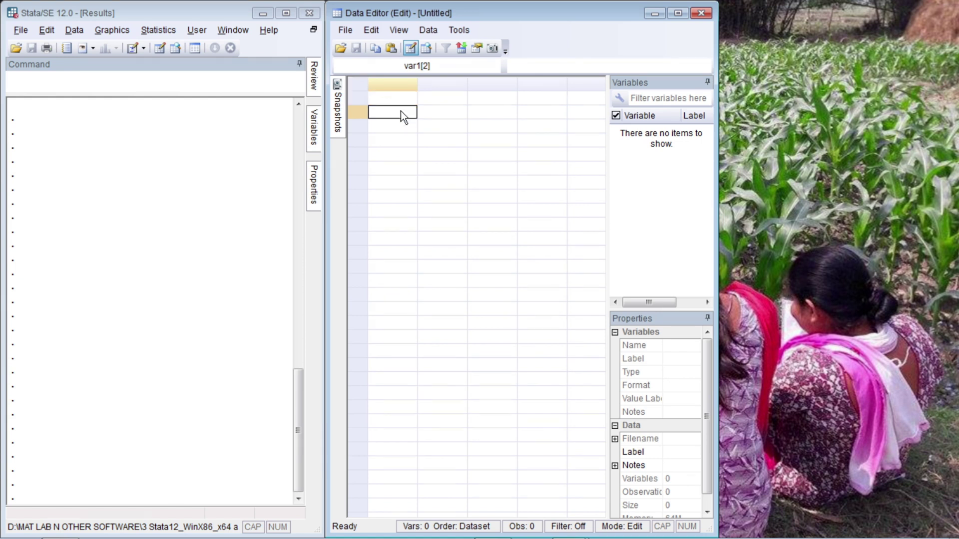
pyautogui.press('Right')
pyautogui.press('Up')
pyautogui.press('Left')
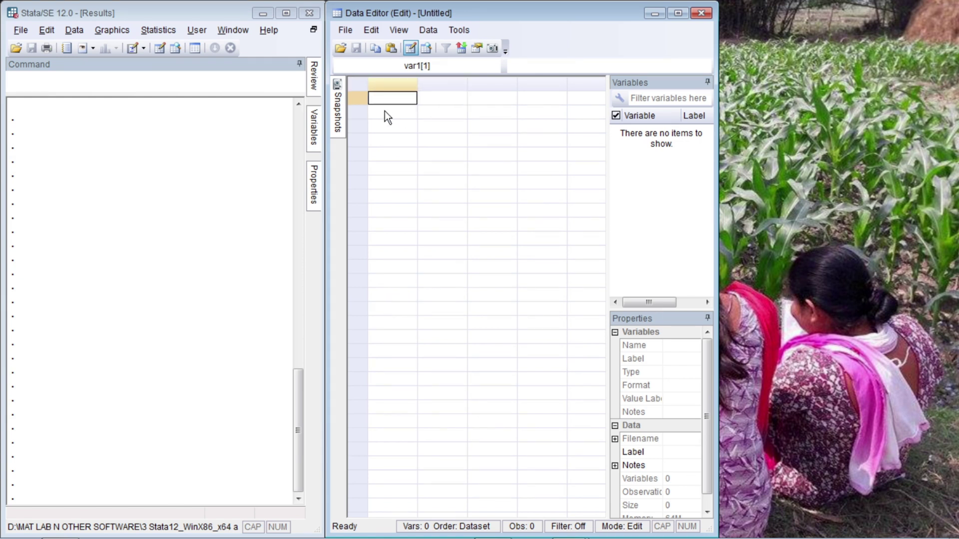
pyautogui.click(160, 168)
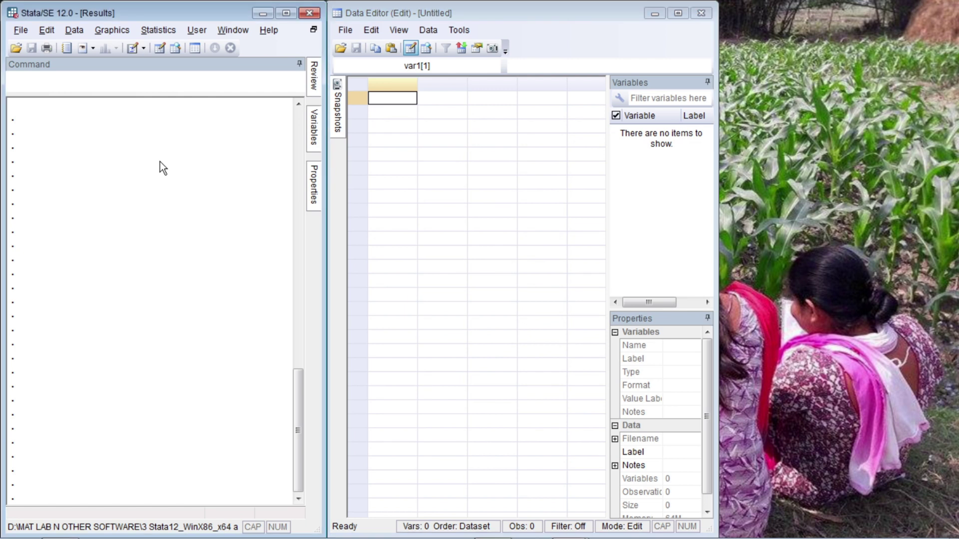
# - Open a new Do-file Editor and fit it along the right edge of the screen
pyautogui.hotkey('ctrl', '9')
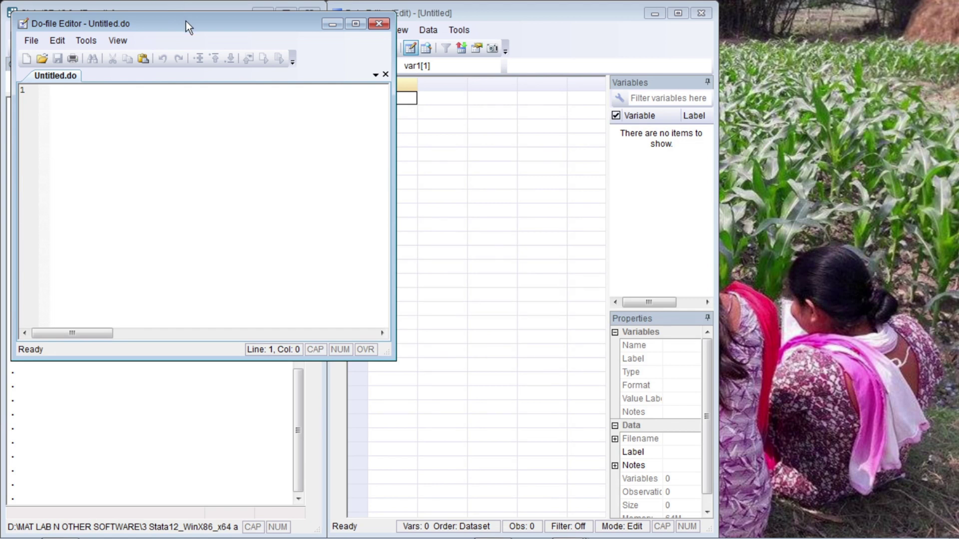
pyautogui.moveTo(186, 21); pyautogui.dragTo(748, 9)
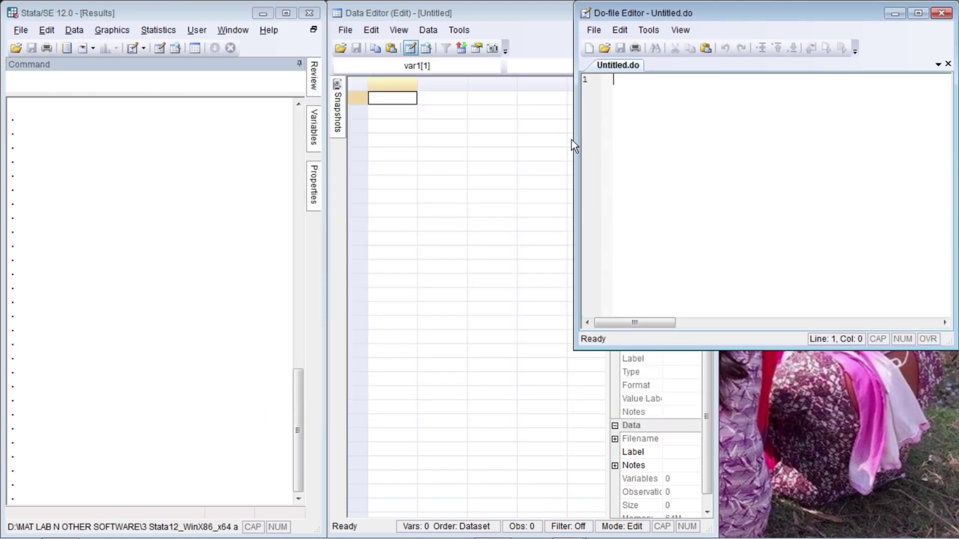
pyautogui.moveTo(576, 140); pyautogui.dragTo(715, 139)
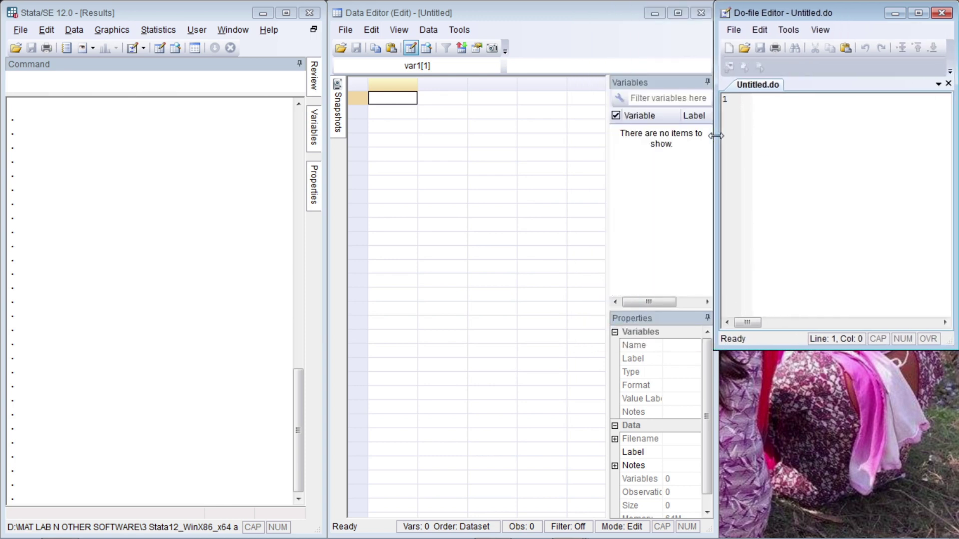
pyautogui.moveTo(871, 350); pyautogui.dragTo(878, 533)
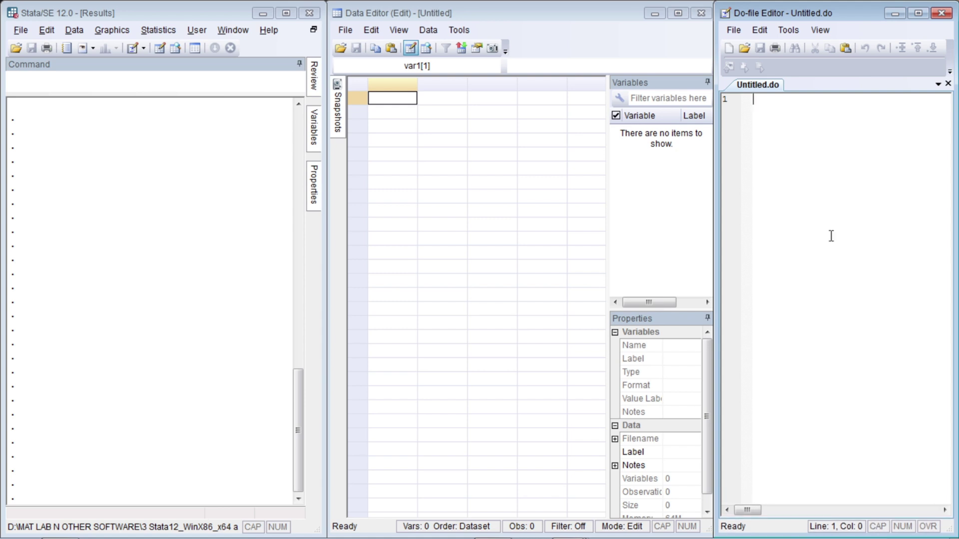
# - Write a clear line in the do-file and run it
pyautogui.click(197, 159)
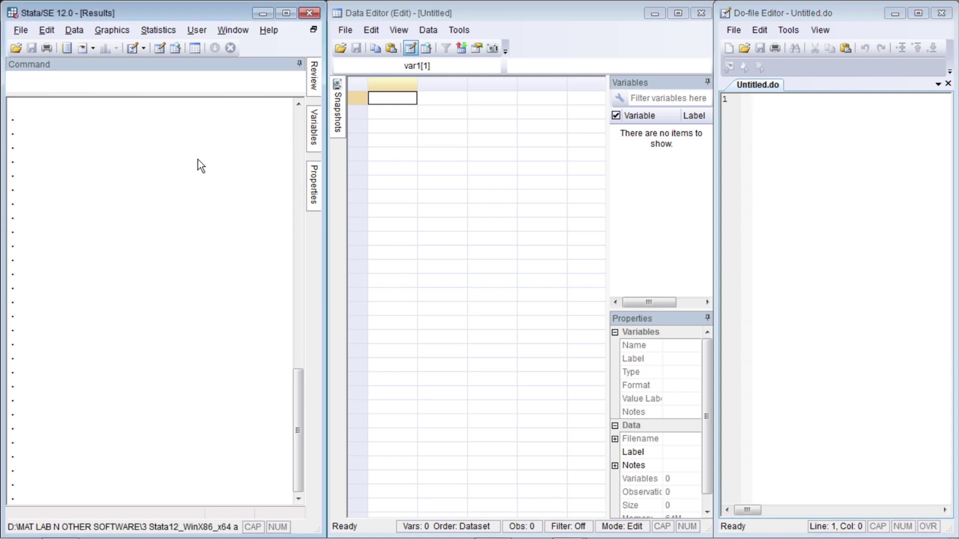
pyautogui.click(809, 103)
pyautogui.write('clear')
pyautogui.press('Return')
pyautogui.hotkey('ctrl', 'd')
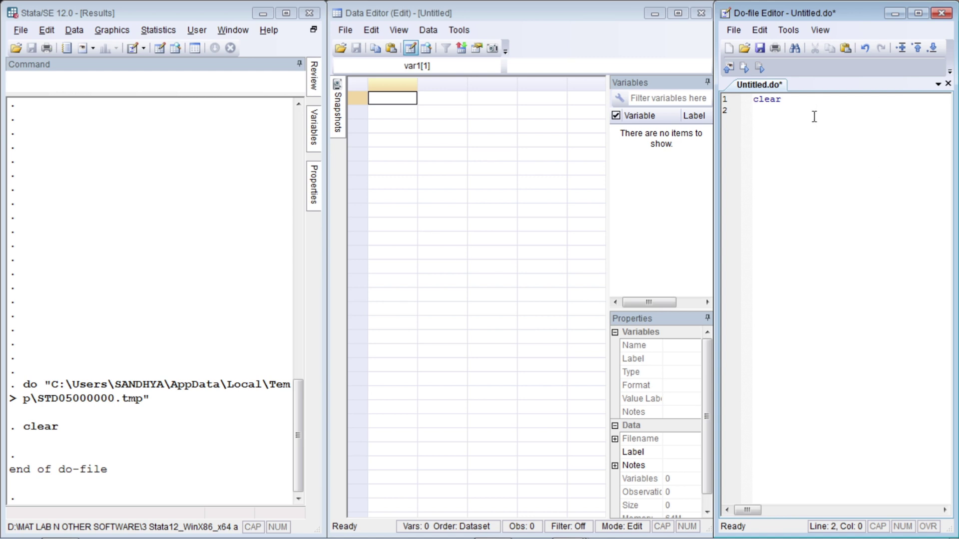
# - Close the do-file without saving and the Data Editor, then start a fresh Untitled1.do
pyautogui.click(941, 15)
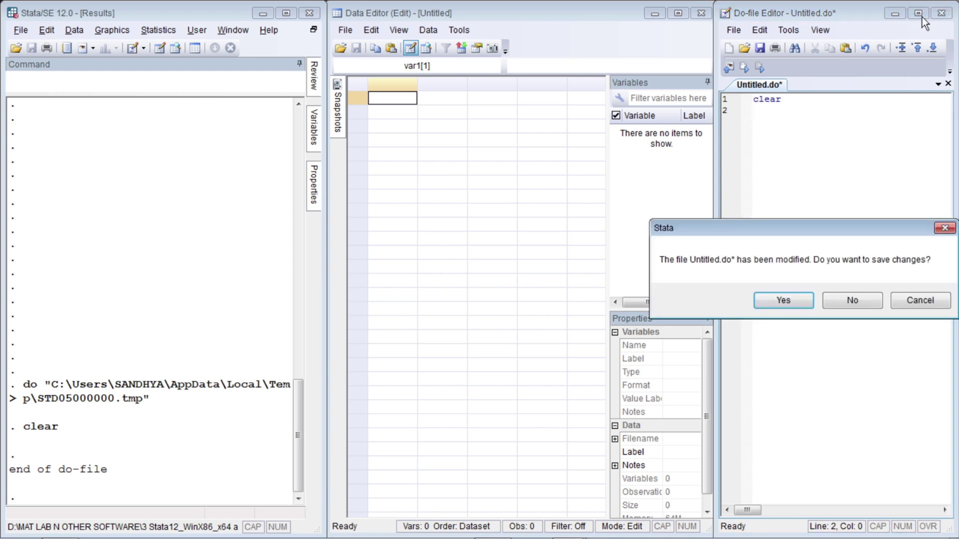
pyautogui.click(854, 302)
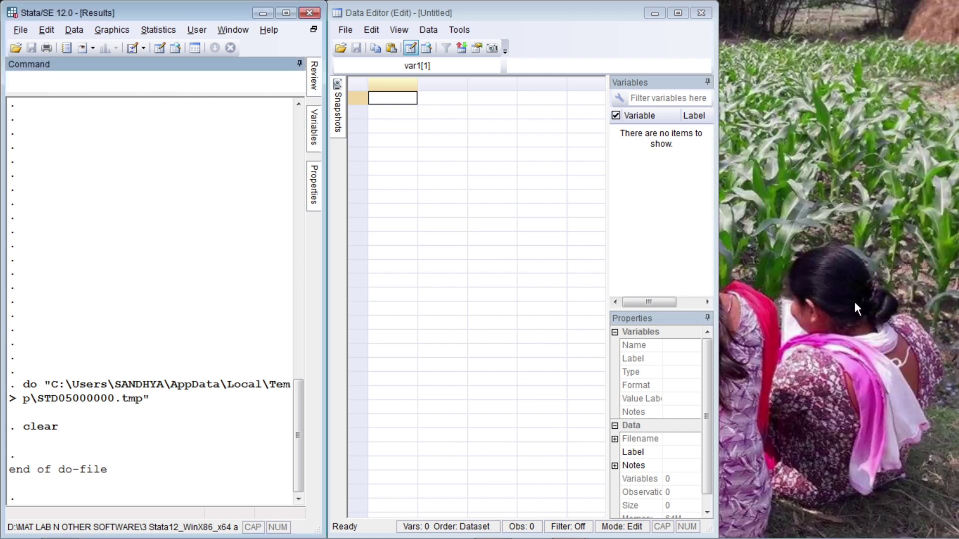
pyautogui.click(701, 13)
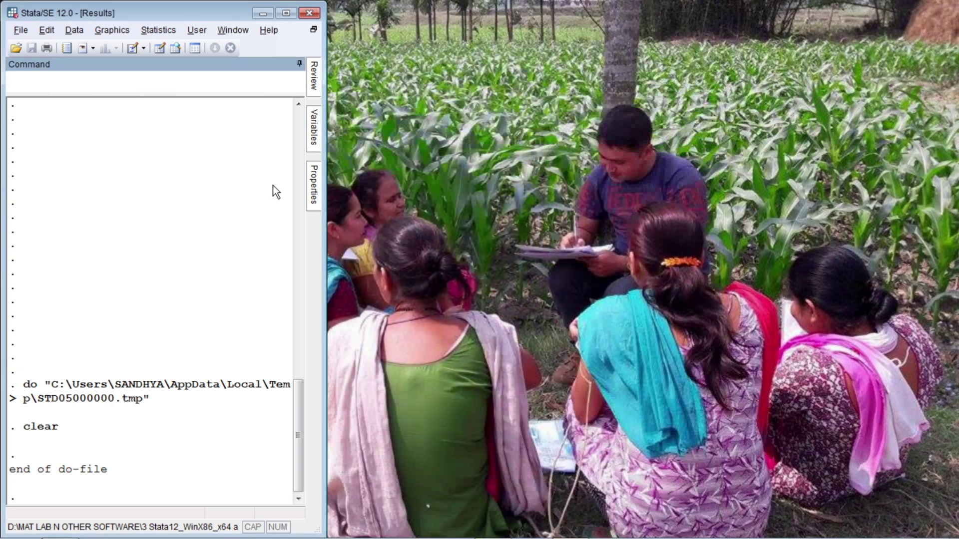
pyautogui.click(87, 142)
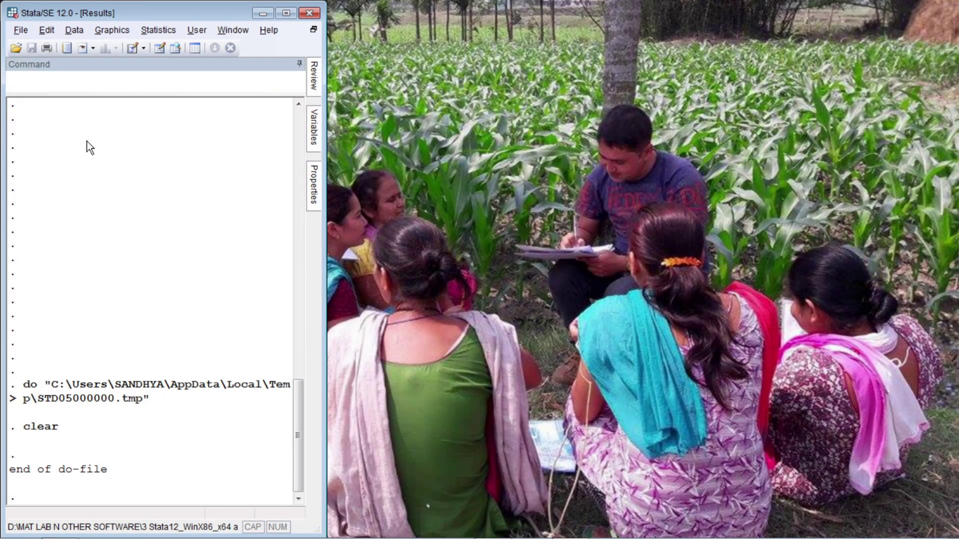
pyautogui.hotkey('ctrl', '9')
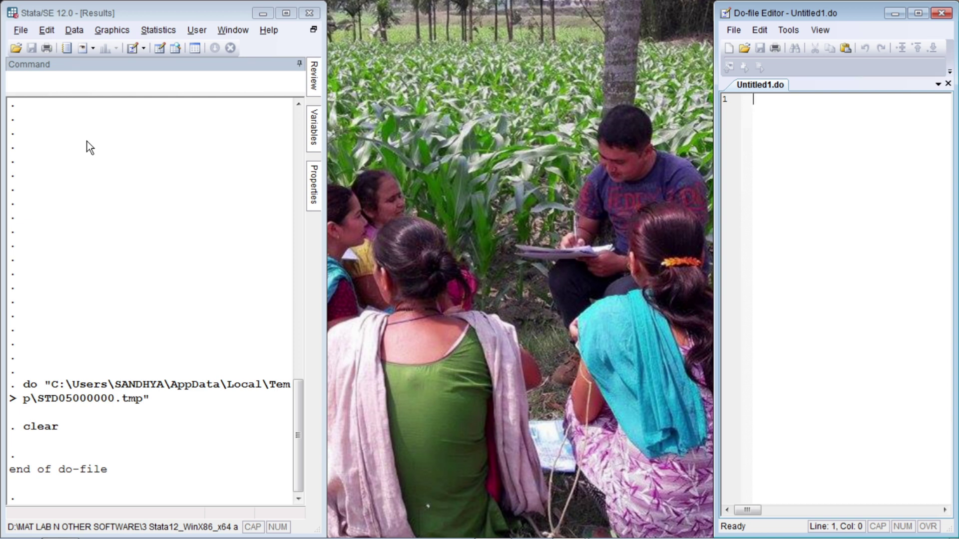
pyautogui.click(130, 156)
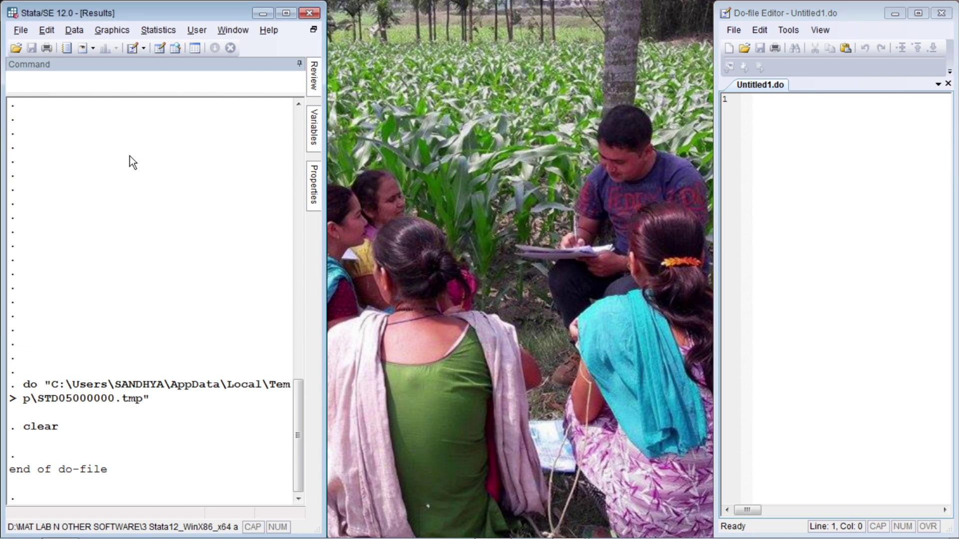
# - Reopen the Data Editor and add the comment '*** Input -- end' below clear in Untitled1.do
pyautogui.hotkey('ctrl', '8')
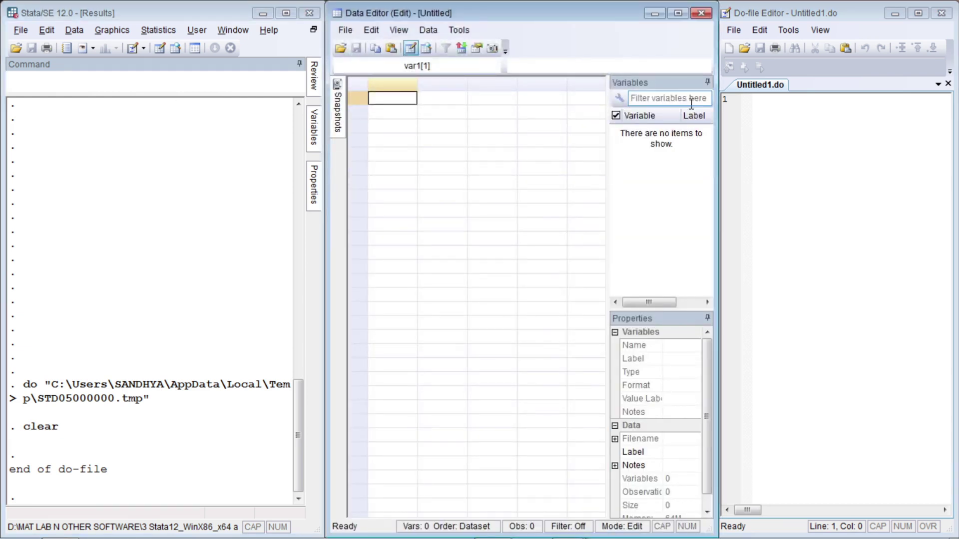
pyautogui.click(838, 167)
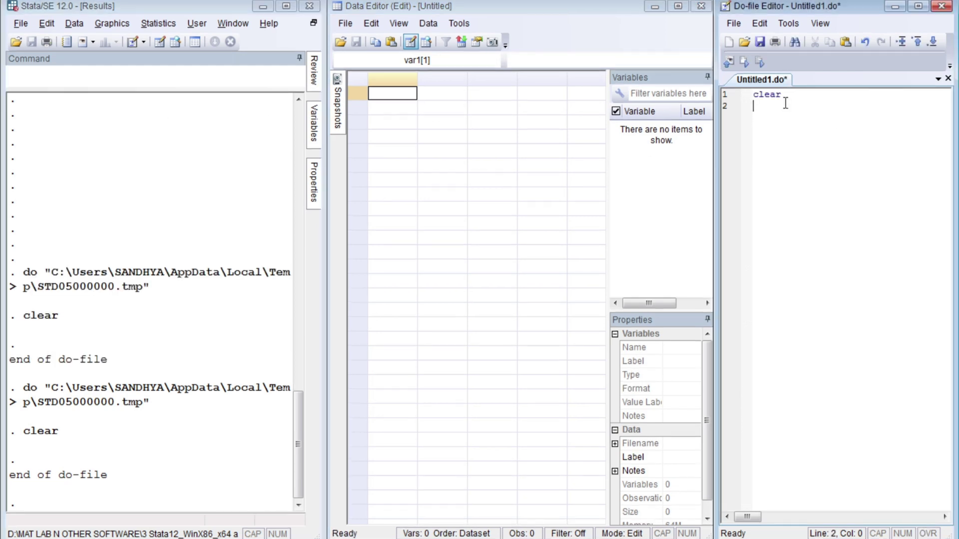
pyautogui.press('Return')
pyautogui.write('*** In')
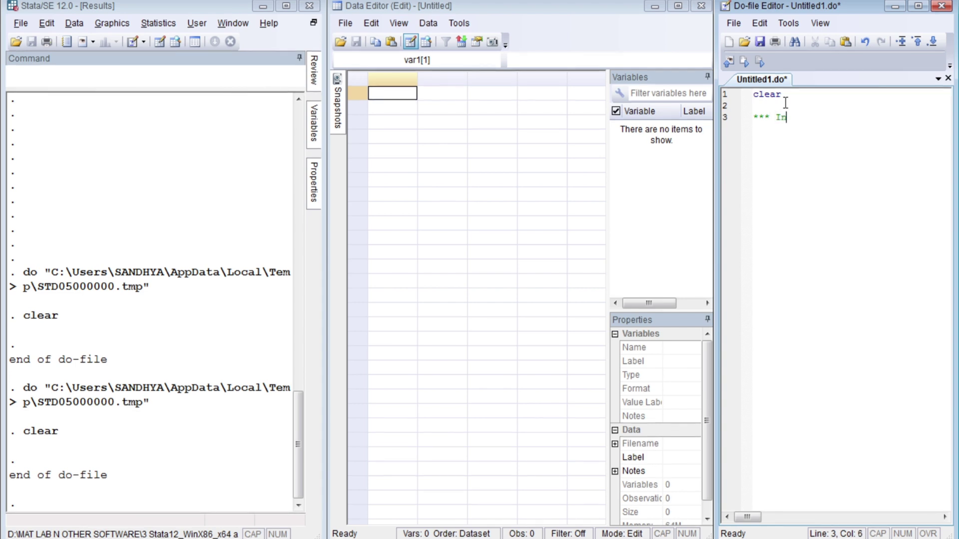
pyautogui.write('put end')
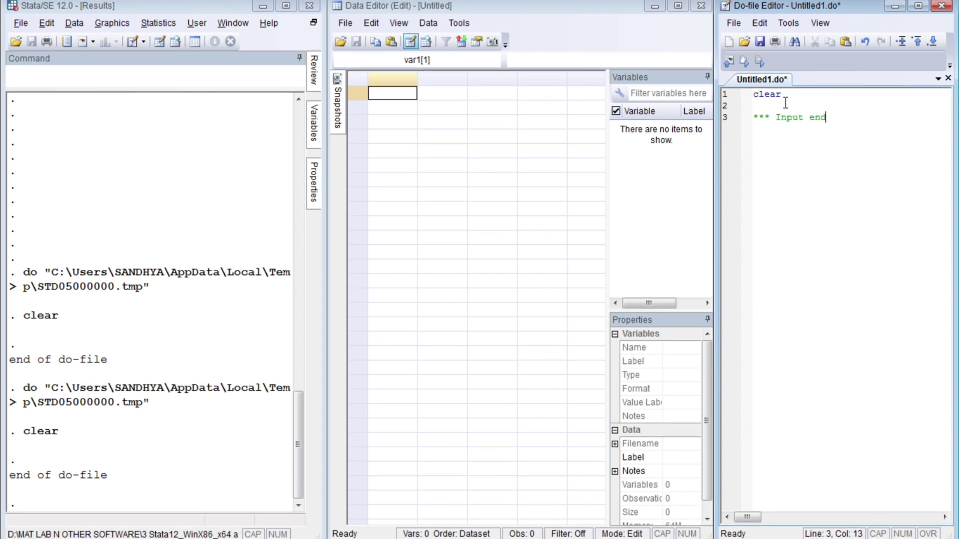
pyautogui.press('Left')
pyautogui.press('Left')
pyautogui.press('Left')
pyautogui.press('Left')
pyautogui.write('--')
pyautogui.press('End')
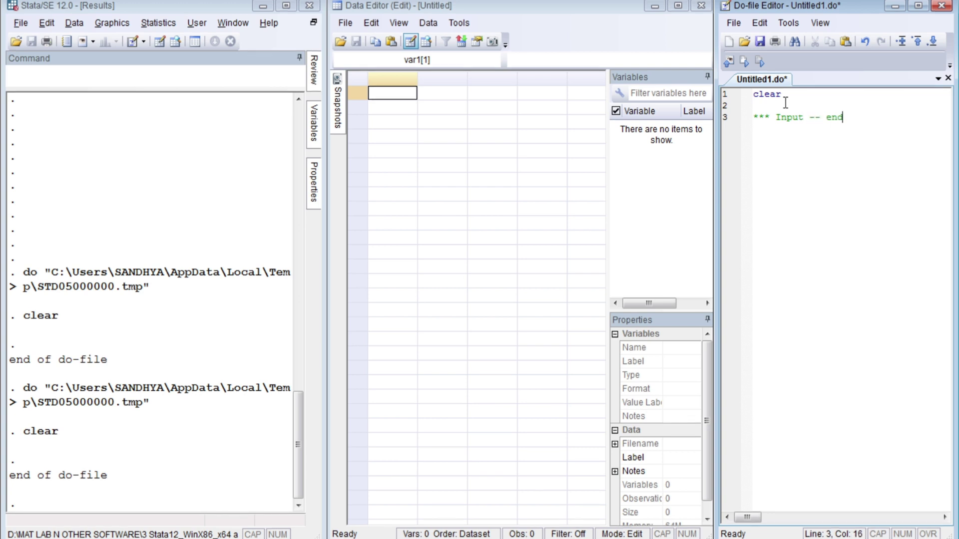
pyautogui.click(96, 77)
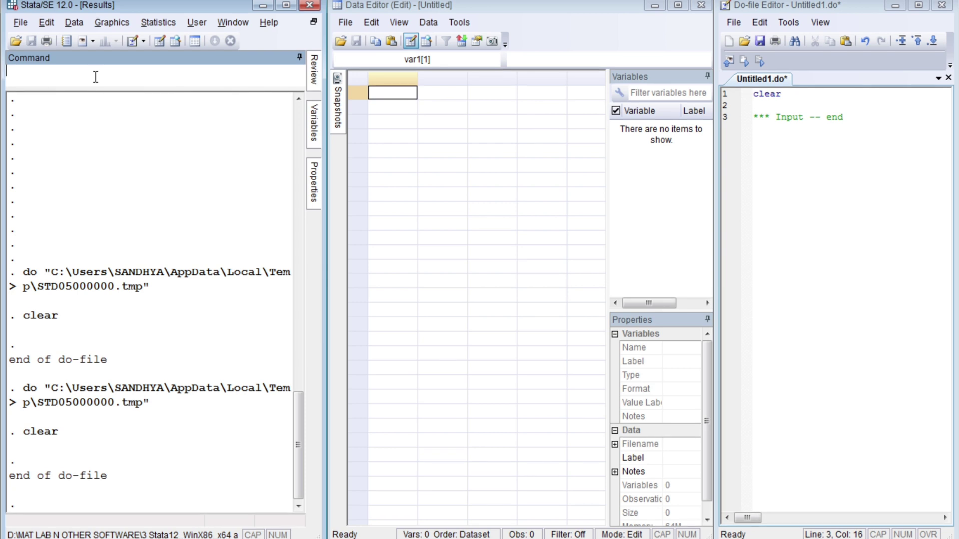
# - Run input a b c d in the Command window and enter the first observation 12 23 23 12
pyautogui.write('input a ')
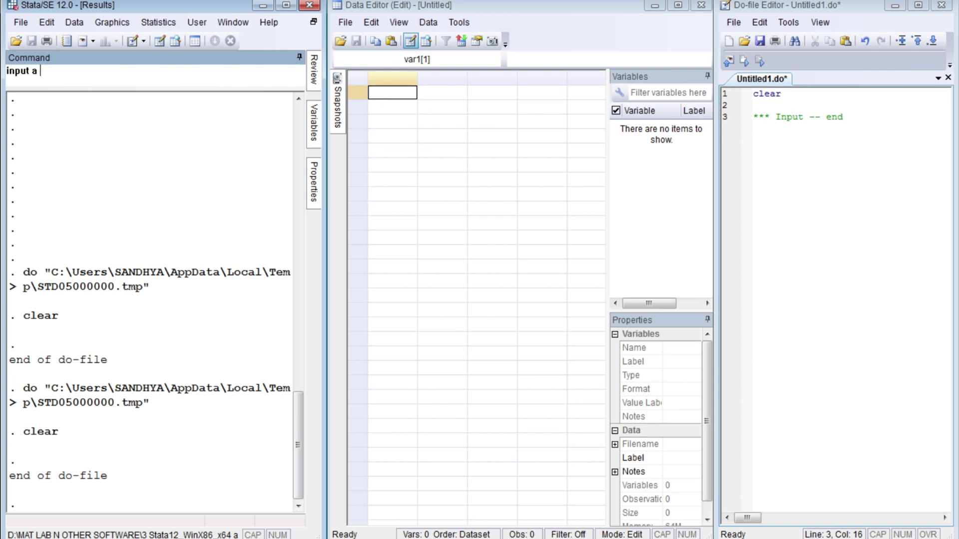
pyautogui.write('b c d')
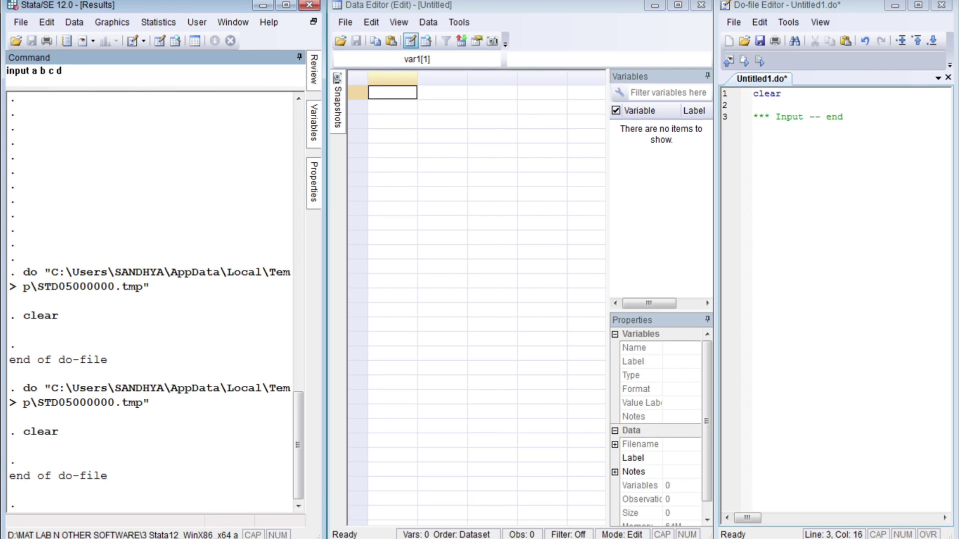
pyautogui.press('Left')
pyautogui.press('Left')
pyautogui.press('Left')
pyautogui.press('Left')
pyautogui.press('Left')
pyautogui.press('Left')
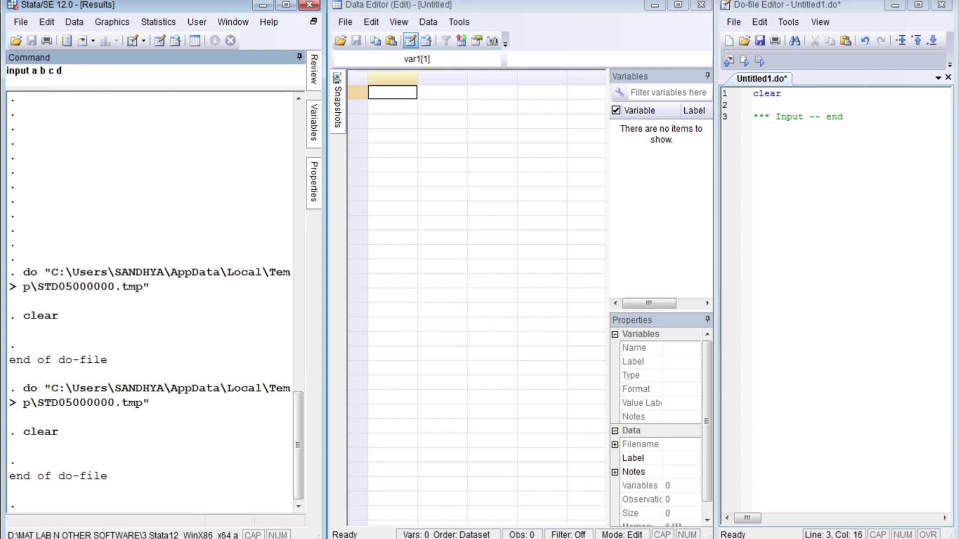
pyautogui.press('Return')
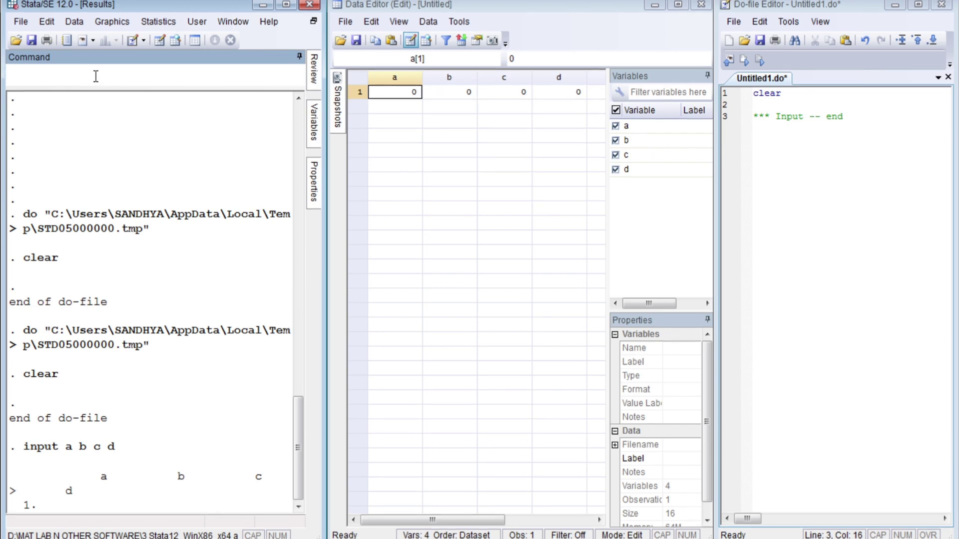
pyautogui.write('12')
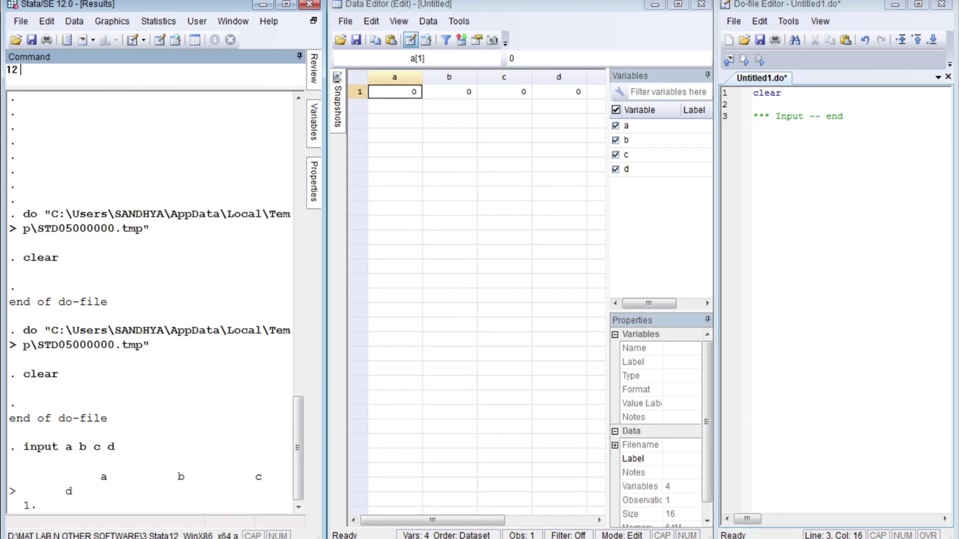
pyautogui.write('23')
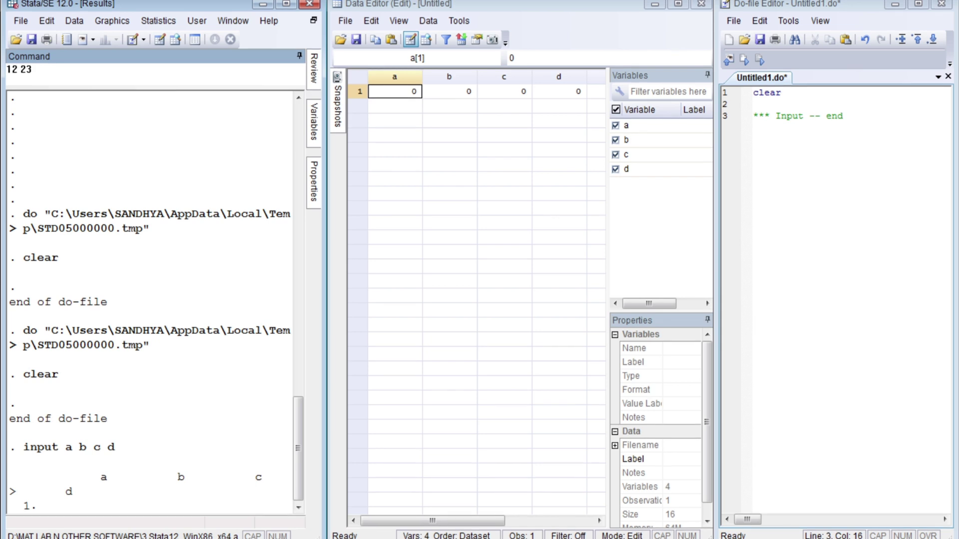
pyautogui.write('23 12')
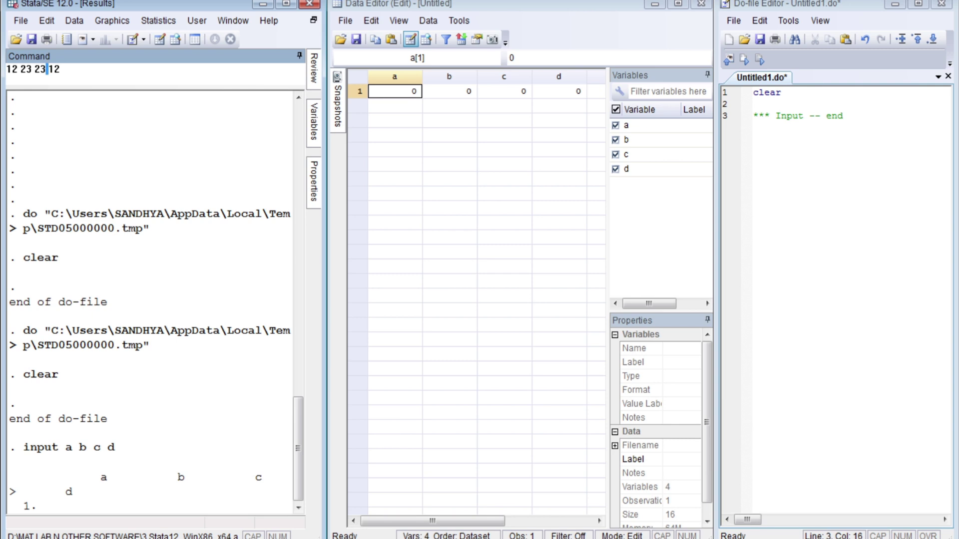
pyautogui.click(47, 69)
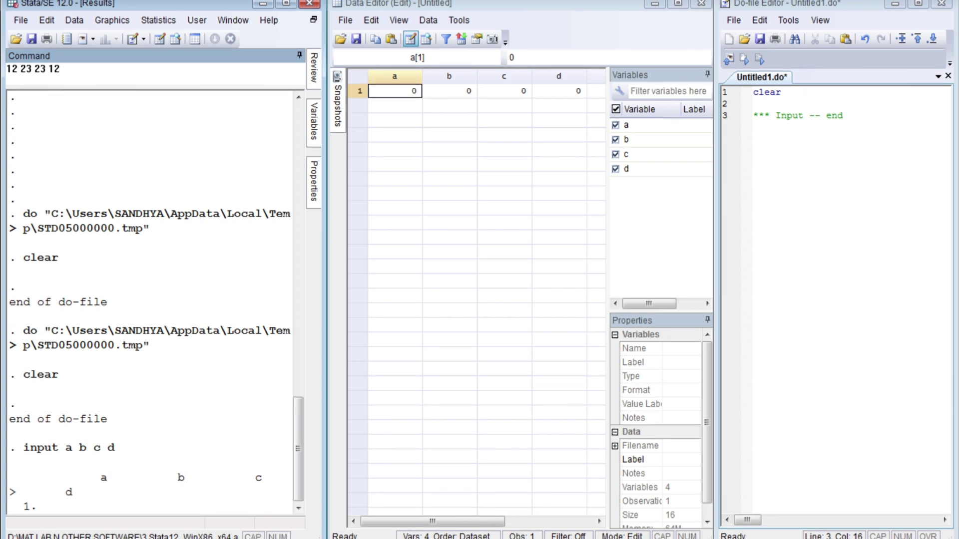
pyautogui.press('Return')
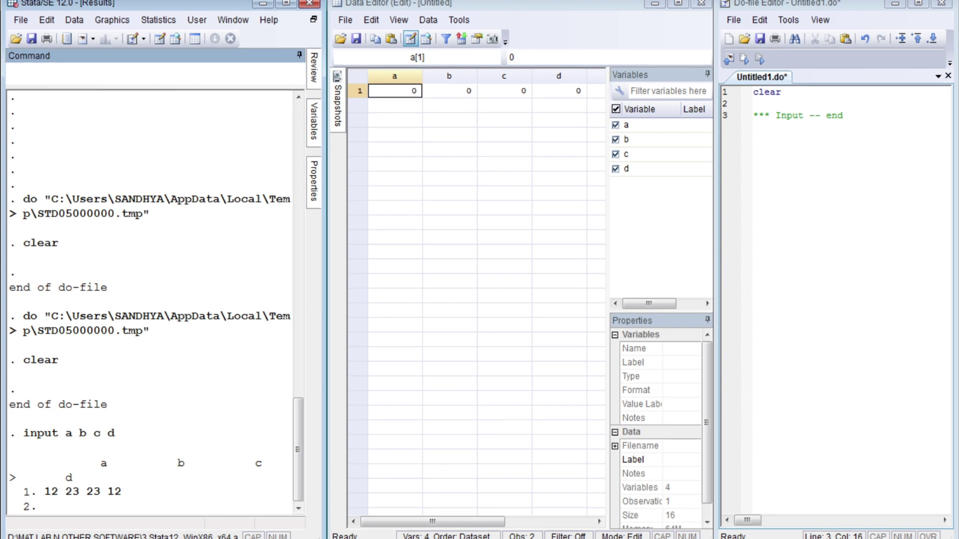
pyautogui.write('23 24 24 24')
pyautogui.press('Return')
pyautogui.write('2323')
pyautogui.press('BackSpace')
pyautogui.write('234 23')
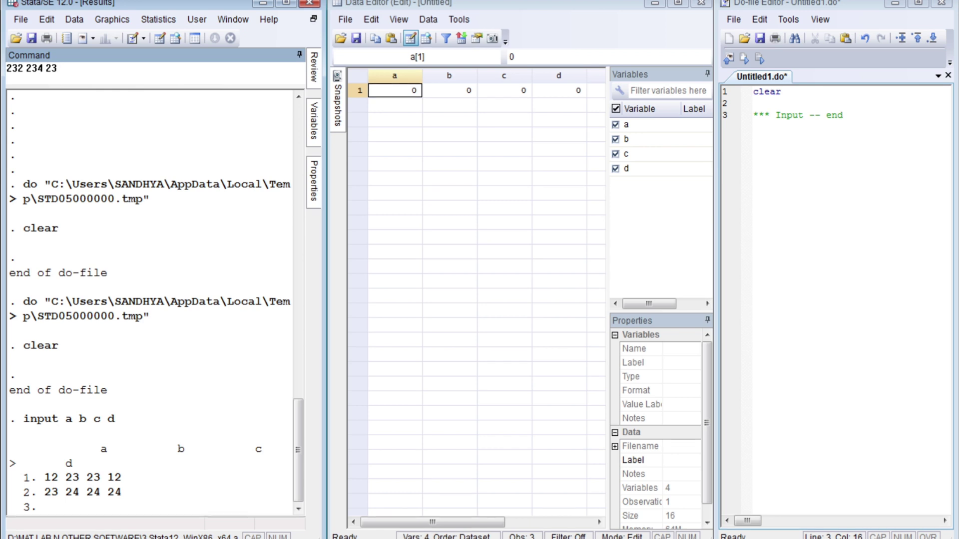
pyautogui.write('5')
pyautogui.press('BackSpace')
pyautogui.write('5 344')
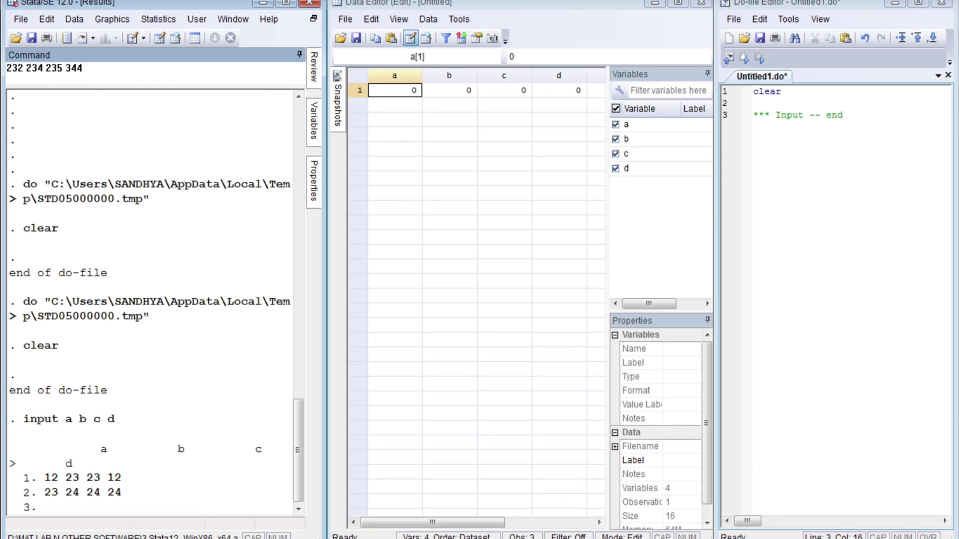
pyautogui.press('Return')
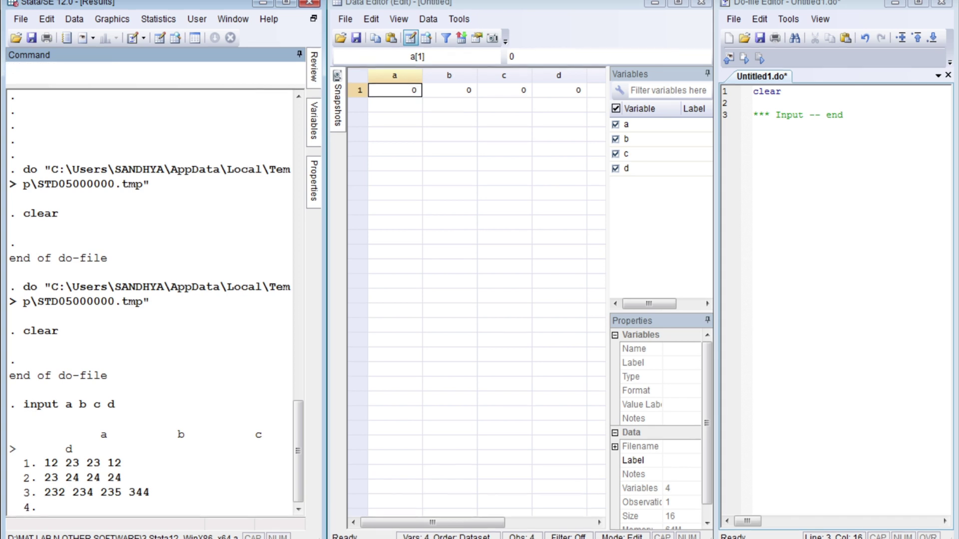
pyautogui.write('end')
pyautogui.press('Return')
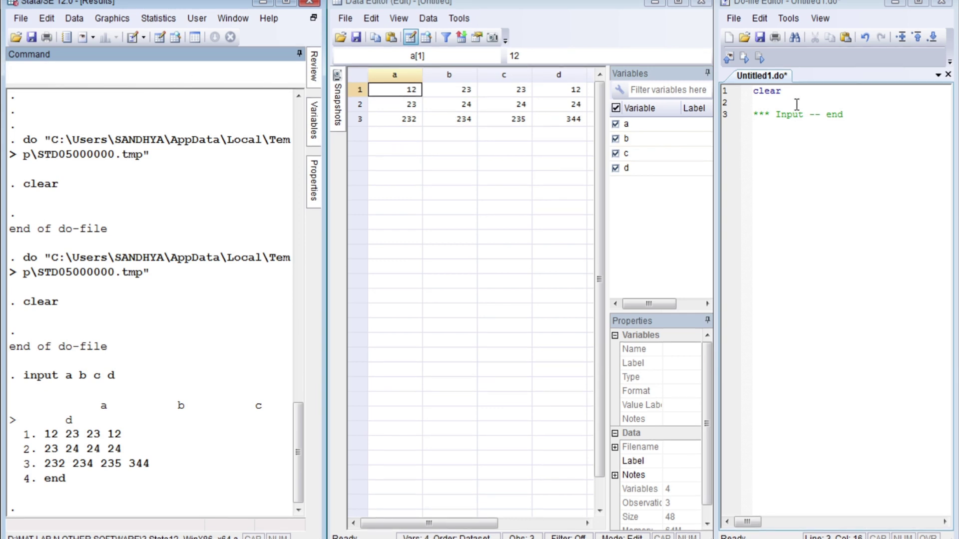
# - Run the clear line from the do-file to empty the dataset
pyautogui.click(773, 135)
pyautogui.press('Return')
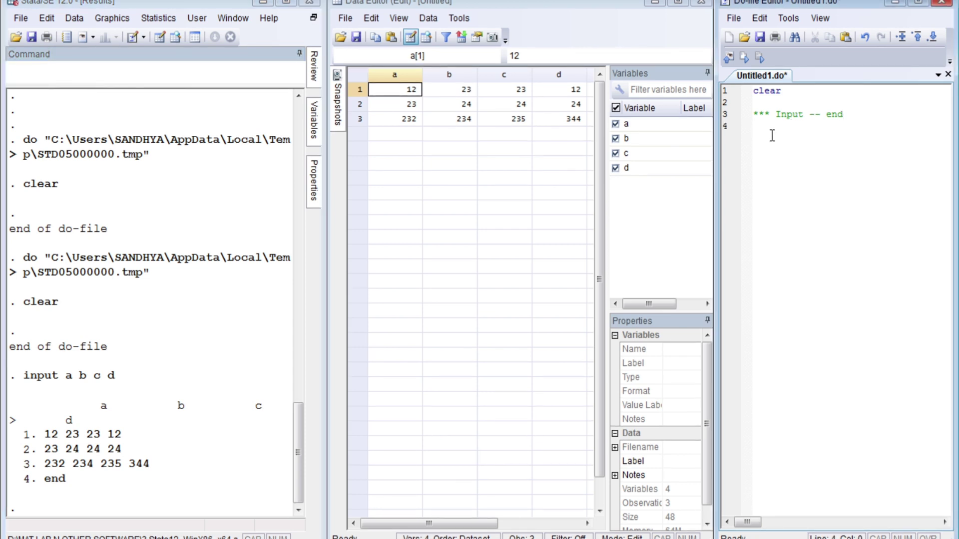
pyautogui.press('Up')
pyautogui.press('Up')
pyautogui.press('Up')
pyautogui.hotkey('shift', 'End')
pyautogui.hotkey('ctrl', 'd')
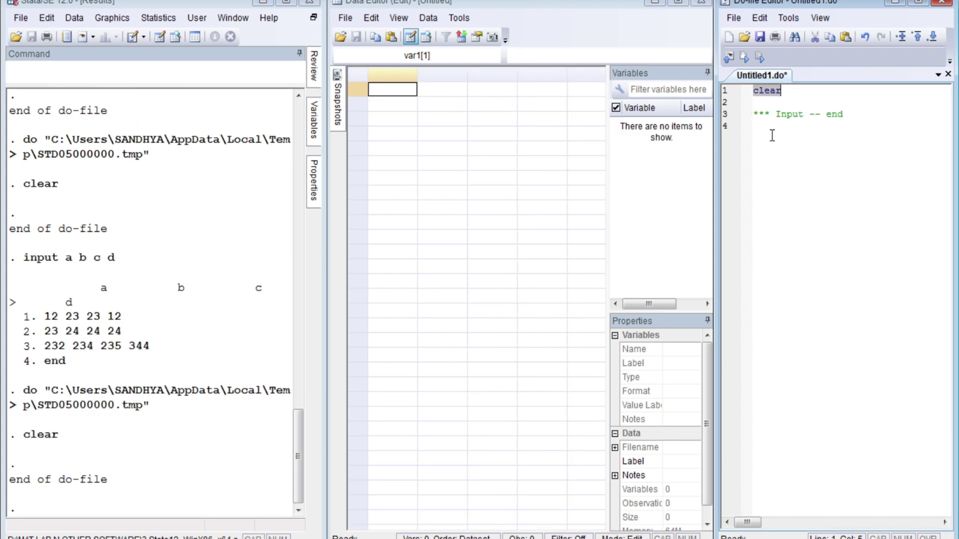
pyautogui.press('Down')
pyautogui.press('Down')
pyautogui.press('Down')
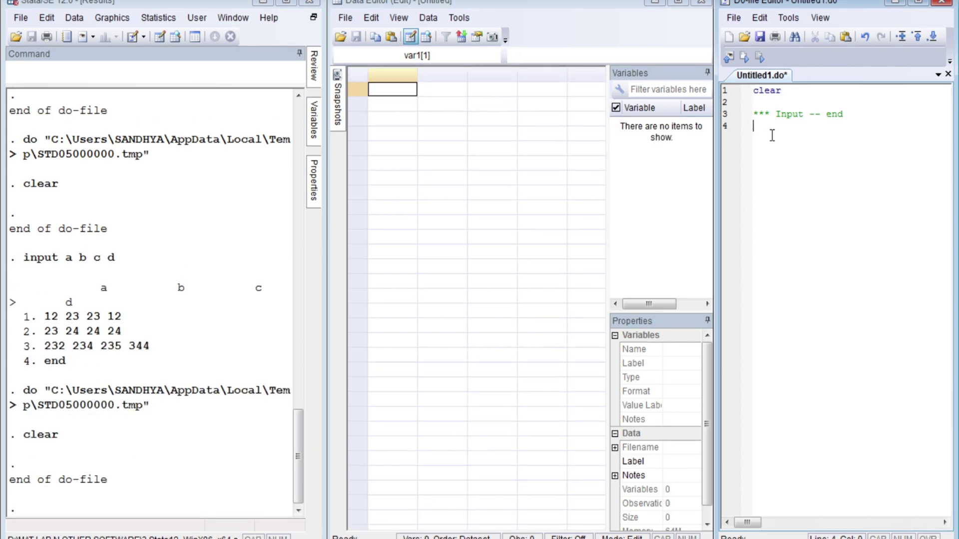
pyautogui.write('input a b c d')
pyautogui.press('Return')
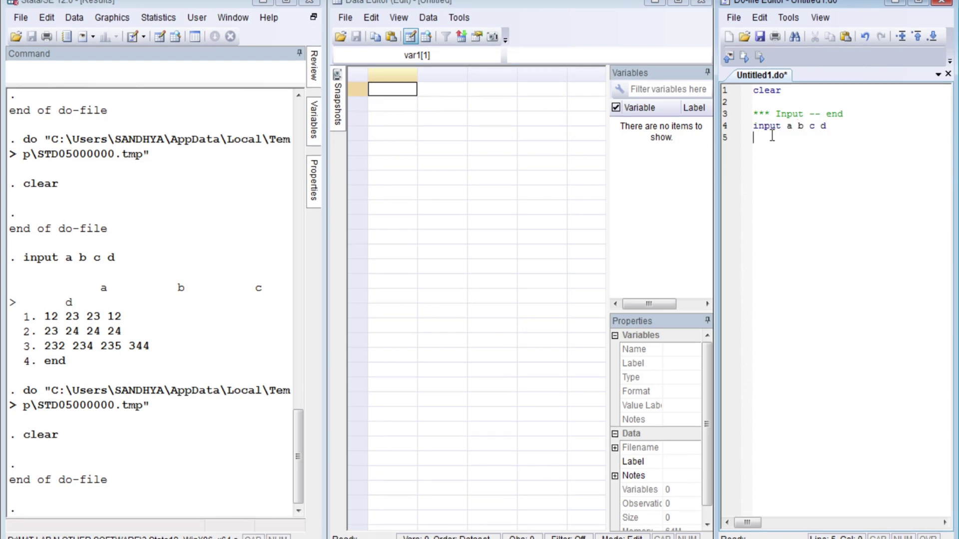
pyautogui.write('12 13 ')
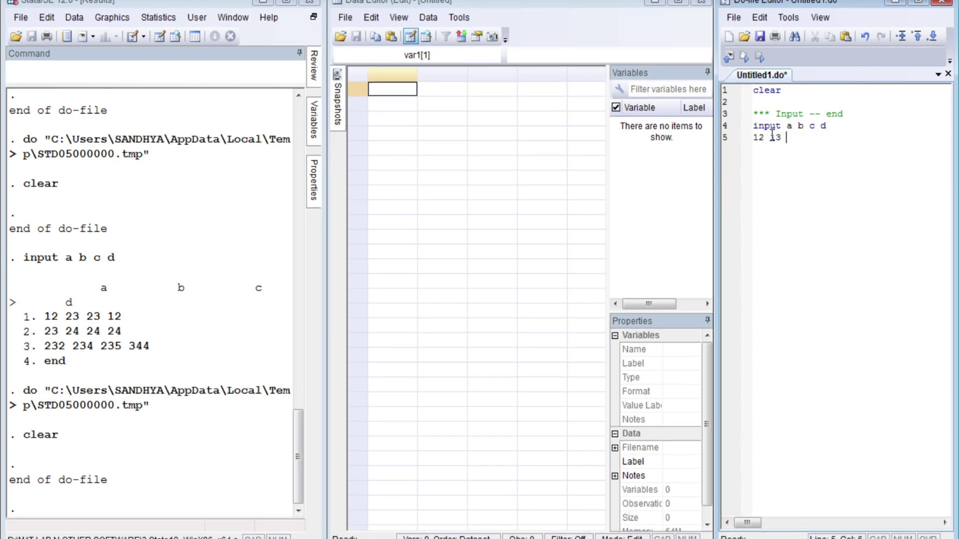
pyautogui.write('14 14')
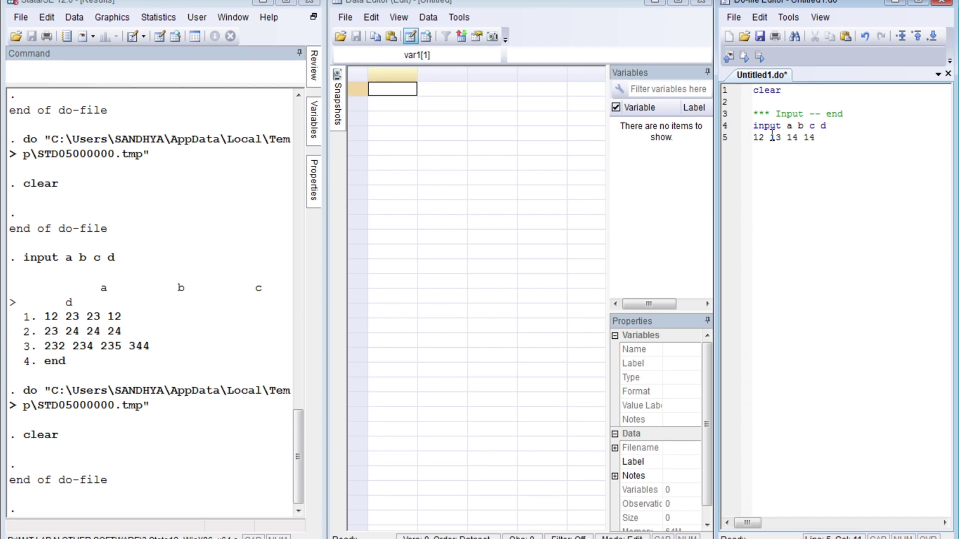
pyautogui.press('Return')
pyautogui.write('12 234 13 ')
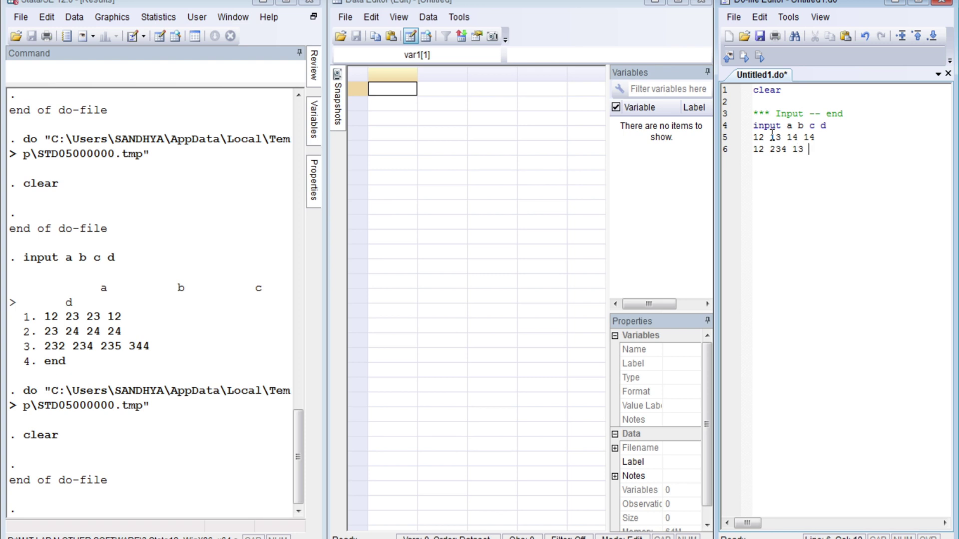
pyautogui.write('132')
pyautogui.press('Return')
pyautogui.write('123 132 153')
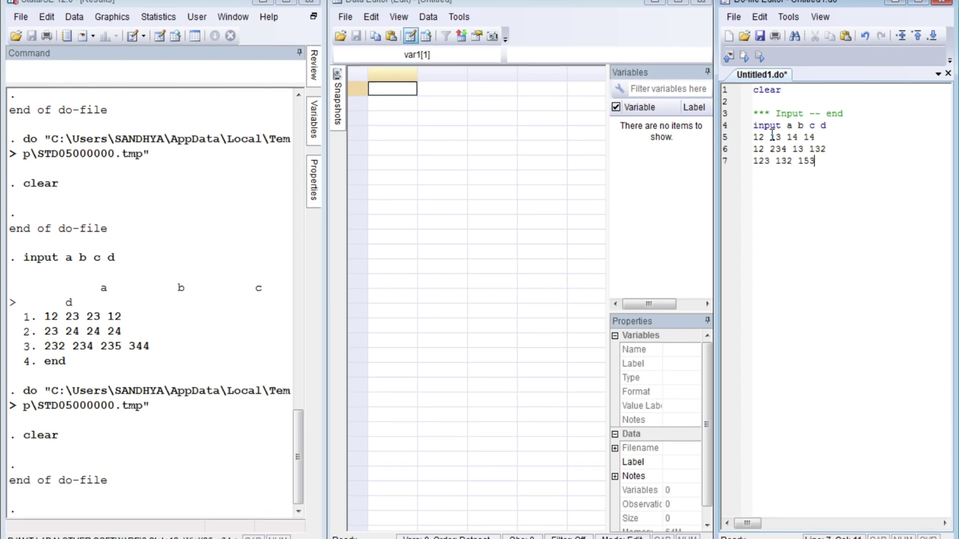
pyautogui.write(' 134')
pyautogui.press('Return')
pyautogui.write('q1')
pyautogui.press('Home')
pyautogui.press('BackSpace')
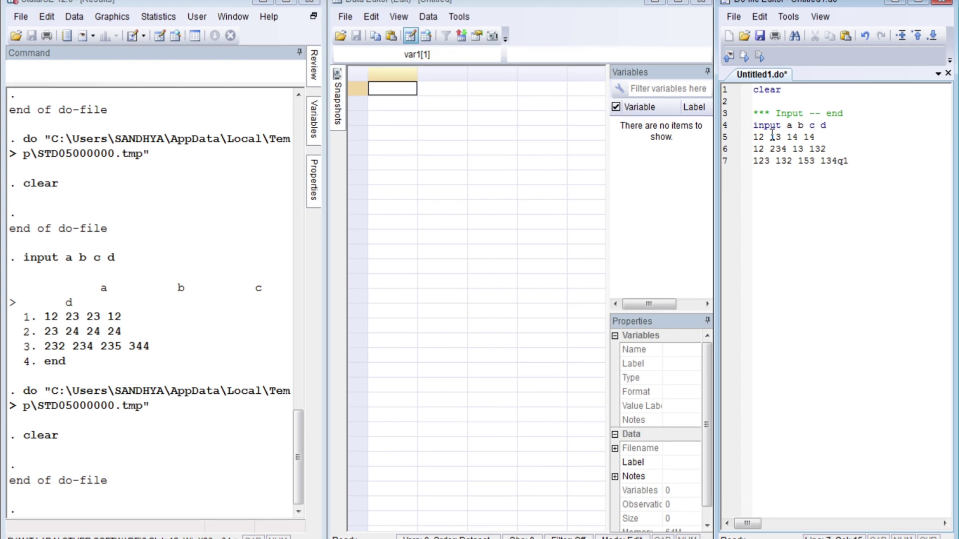
pyautogui.hotkey('shift', 'End')
pyautogui.press('Delete')
pyautogui.press('Return')
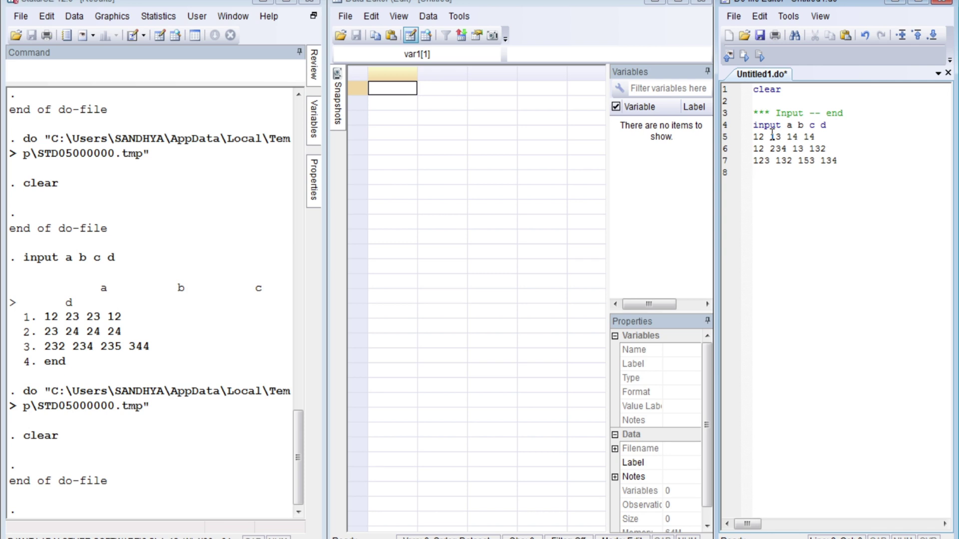
pyautogui.write('45 23 ')
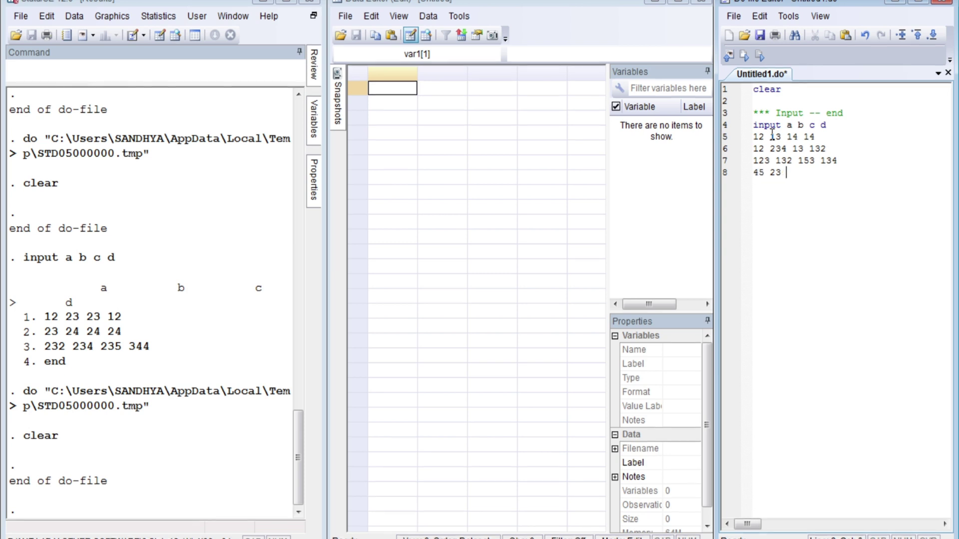
pyautogui.write('123 2435')
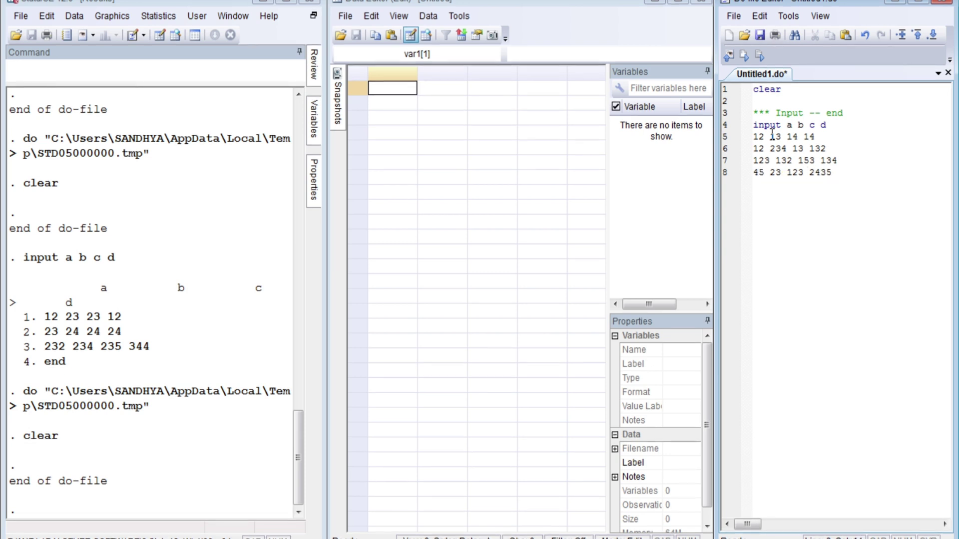
pyautogui.press('Return')
# - Copy the four data rows and paste them three more times for sixteen rows
pyautogui.press('Up')
pyautogui.press('Up')
pyautogui.press('Up')
pyautogui.press('Up')
pyautogui.hotkey('shift', 'Down')
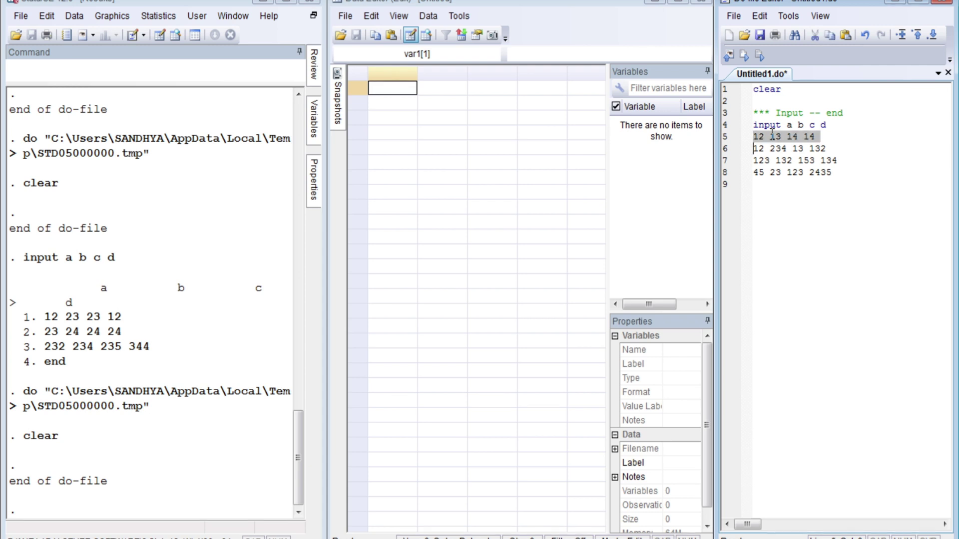
pyautogui.hotkey('shift', 'Down')
pyautogui.hotkey('shift', 'Down')
pyautogui.hotkey('shift', 'Down')
pyautogui.hotkey('shift', 'Left')
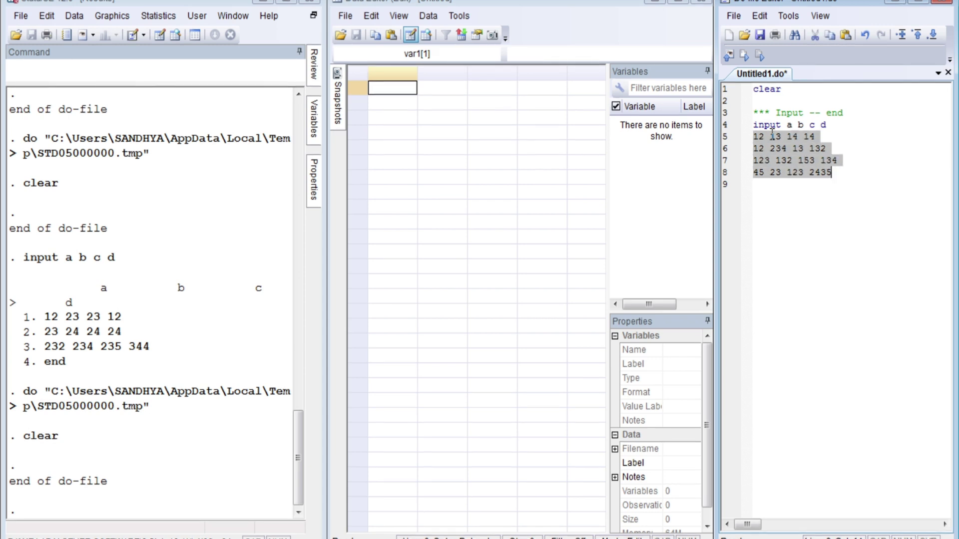
pyautogui.hotkey('ctrl', 'c')
pyautogui.press('Down')
pyautogui.hotkey('ctrl', 'v')
pyautogui.press('Return')
pyautogui.hotkey('ctrl', 'v')
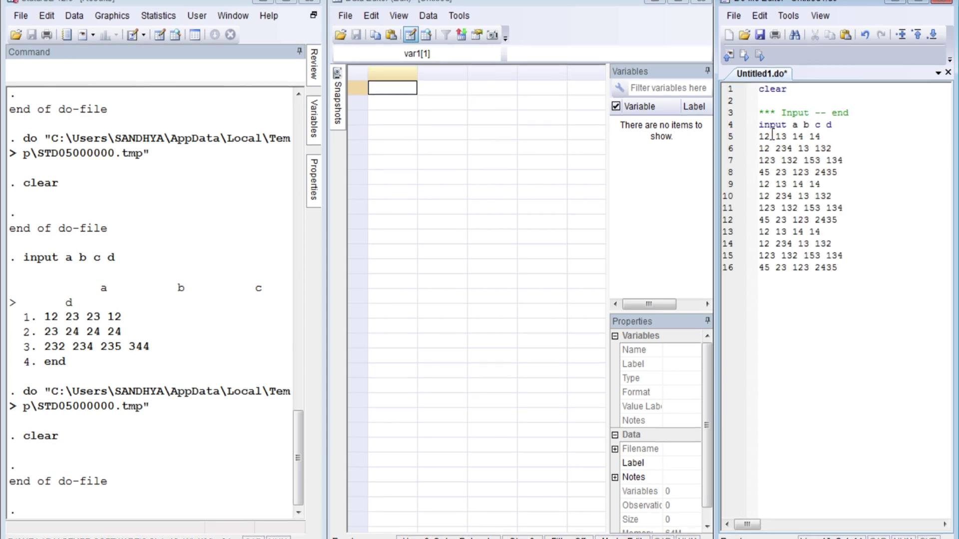
pyautogui.press('Return')
pyautogui.hotkey('ctrl', 'v')
pyautogui.press('Return')
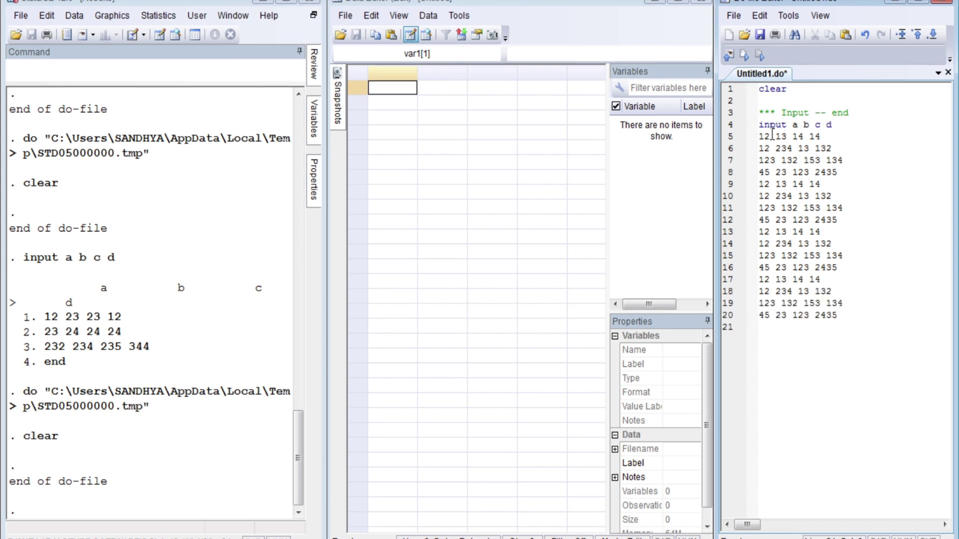
# - Add end after the data and run the input a b c d line on its own
pyautogui.write('end')
pyautogui.press('Return')
pyautogui.press('Up')
pyautogui.press('Up')
pyautogui.press('Up')
pyautogui.press('Up')
pyautogui.hotkey('shift', 'End')
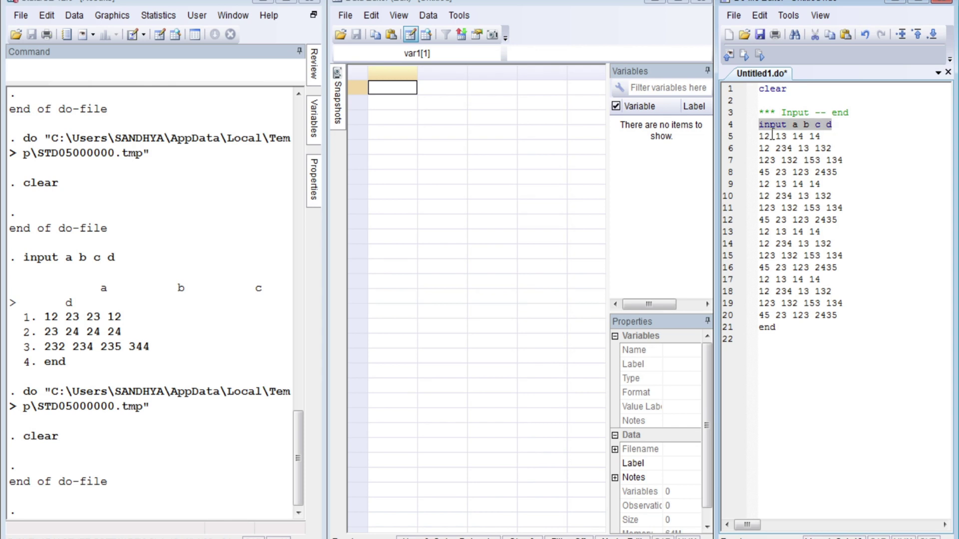
pyautogui.hotkey('ctrl', 'd')
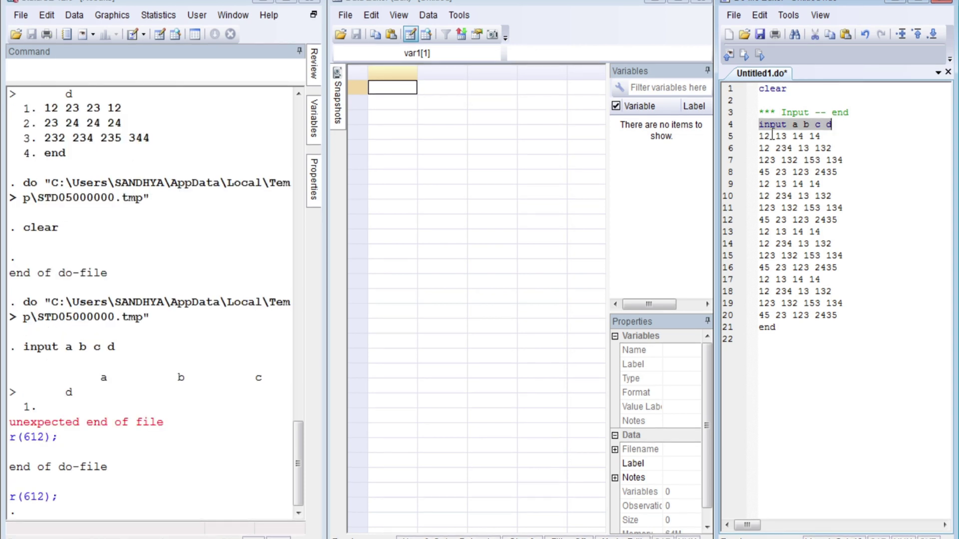
# - Run the clear line again to empty the dataset
pyautogui.press('Home')
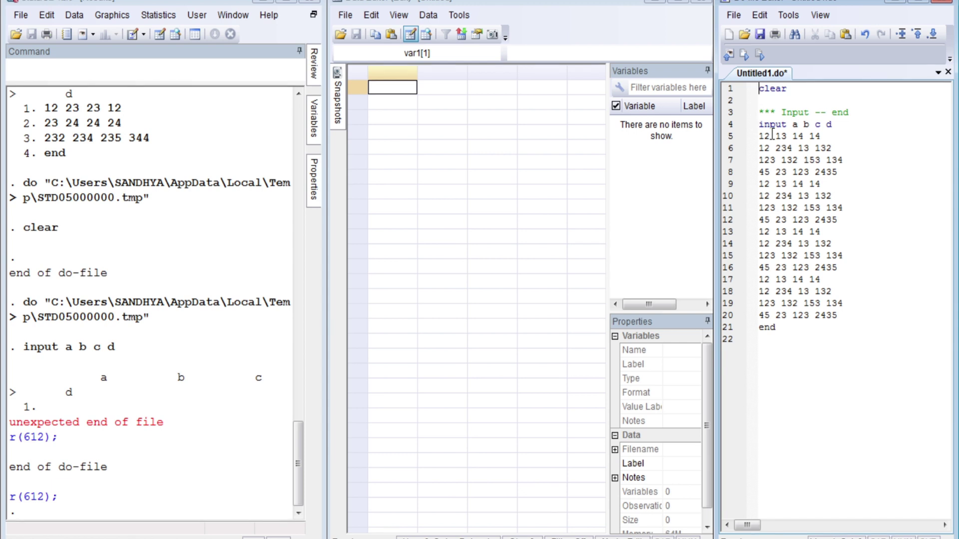
pyautogui.hotkey('shift', 'End')
pyautogui.hotkey('ctrl', 'd')
pyautogui.press('Home')
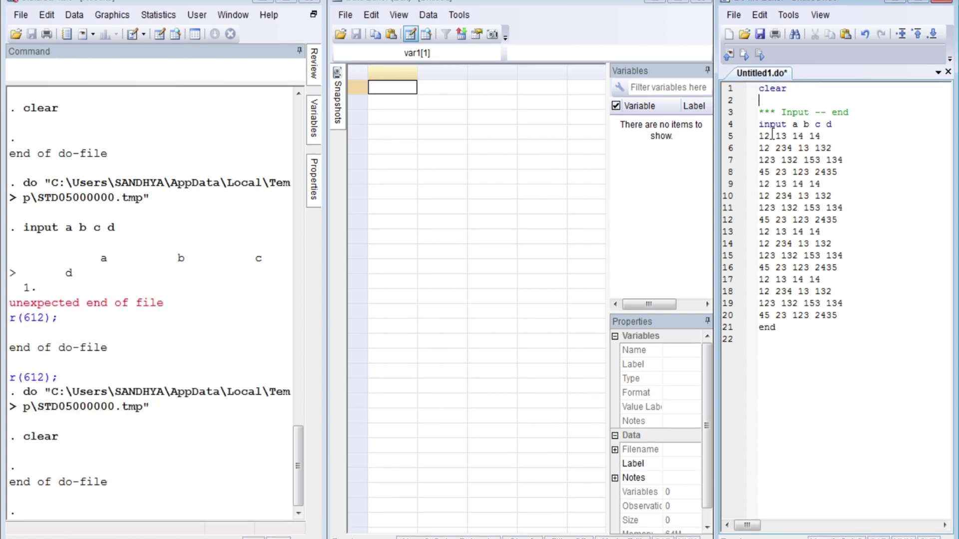
# - Run the input-to-end block to load 16 observations into a, b, c, d, then add blank lines
pyautogui.press('Down')
pyautogui.hotkey('shift', 'Down')
pyautogui.hotkey('shift', 'Down')
pyautogui.hotkey('shift', 'Down')
pyautogui.hotkey('shift', 'Down')
pyautogui.hotkey('shift', 'Down')
pyautogui.hotkey('shift', 'Down')
pyautogui.hotkey('shift', 'Down')
pyautogui.hotkey('shift', 'Down')
pyautogui.hotkey('shift', 'Down')
pyautogui.hotkey('shift', 'Down')
pyautogui.hotkey('shift', 'Down')
pyautogui.hotkey('shift', 'Down')
pyautogui.hotkey('shift', 'Down')
pyautogui.hotkey('shift', 'Down')
pyautogui.hotkey('shift', 'Down')
pyautogui.hotkey('shift', 'Down')
pyautogui.hotkey('shift', 'Down')
pyautogui.hotkey('shift', 'End')
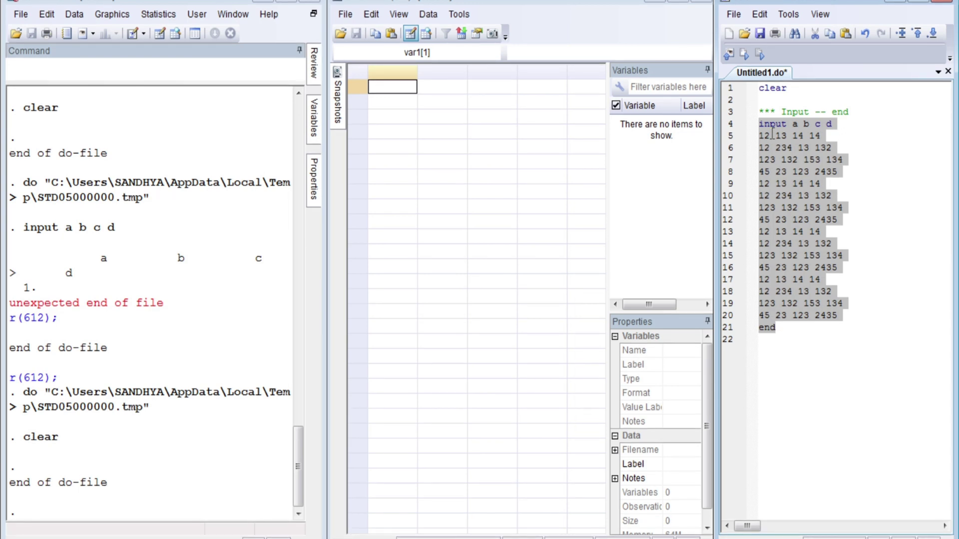
pyautogui.hotkey('ctrl', 'd')
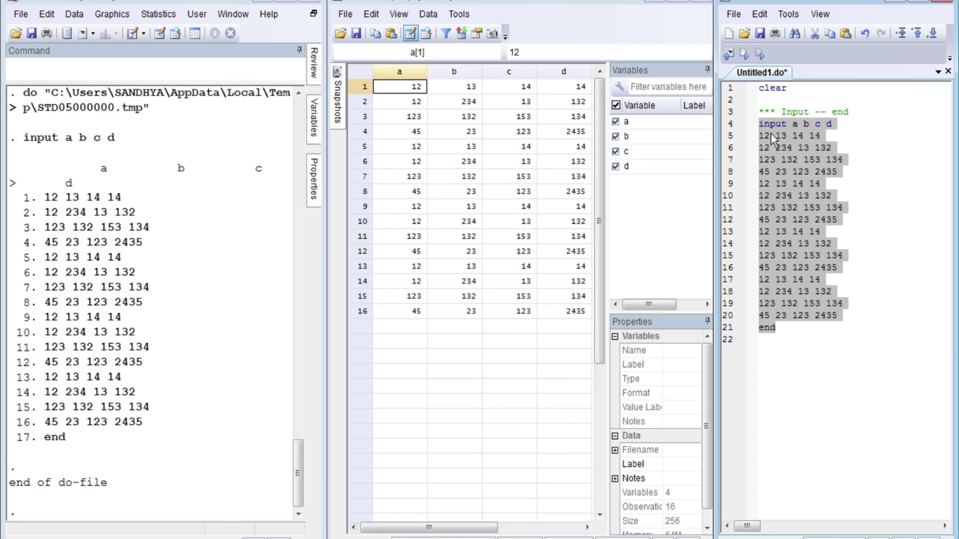
pyautogui.press('Left')
pyautogui.hotkey('shift', 'Down')
pyautogui.hotkey('shift', 'Down')
pyautogui.hotkey('shift', 'Down')
pyautogui.hotkey('shift', 'Down')
pyautogui.hotkey('shift', 'Down')
pyautogui.hotkey('shift', 'Down')
pyautogui.hotkey('shift', 'Down')
pyautogui.hotkey('shift', 'Down')
pyautogui.hotkey('shift', 'Down')
pyautogui.hotkey('shift', 'Down')
pyautogui.hotkey('shift', 'Down')
pyautogui.hotkey('shift', 'Down')
pyautogui.hotkey('shift', 'Down')
pyautogui.hotkey('shift', 'Down')
pyautogui.hotkey('shift', 'Down')
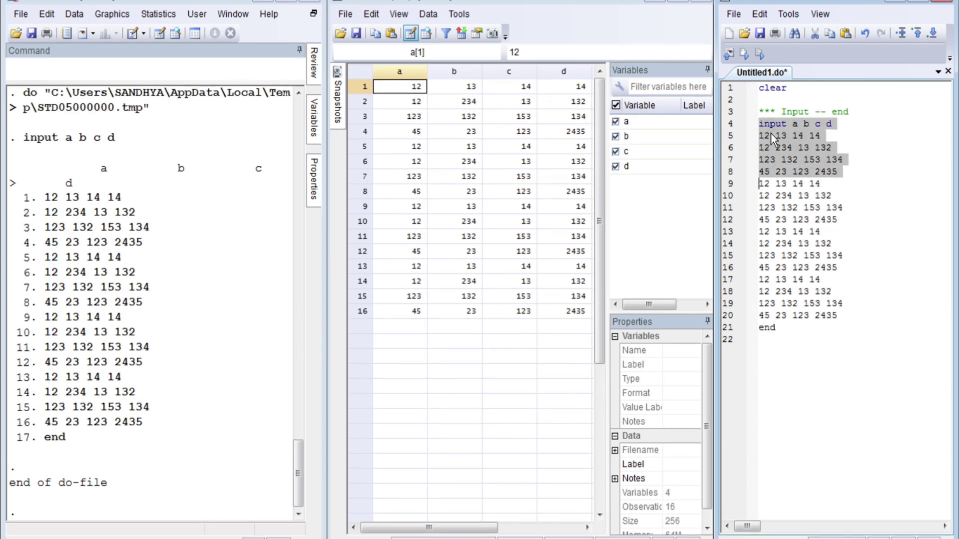
pyautogui.hotkey('shift', 'Down')
pyautogui.hotkey('shift', 'Down')
pyautogui.hotkey('shift', 'Down')
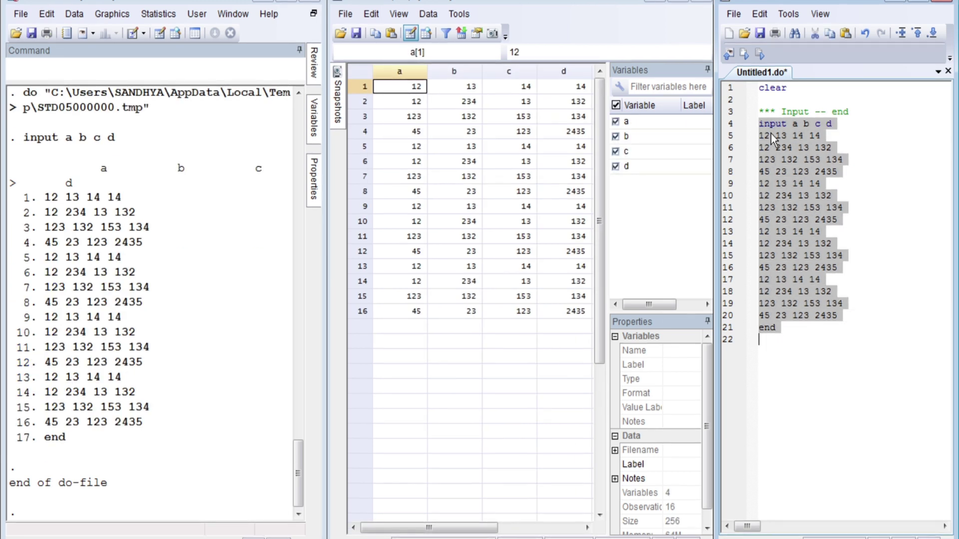
pyautogui.press('Right')
pyautogui.press('Return')
pyautogui.press('Return')
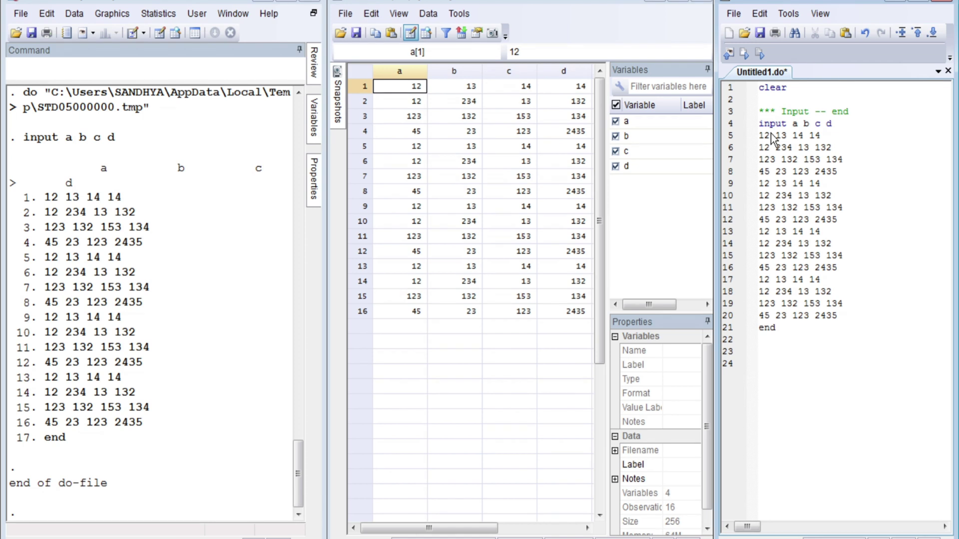
# - Add rename lines a→inc, b→exp, c→inf, d→age and run them
pyautogui.write('rename')
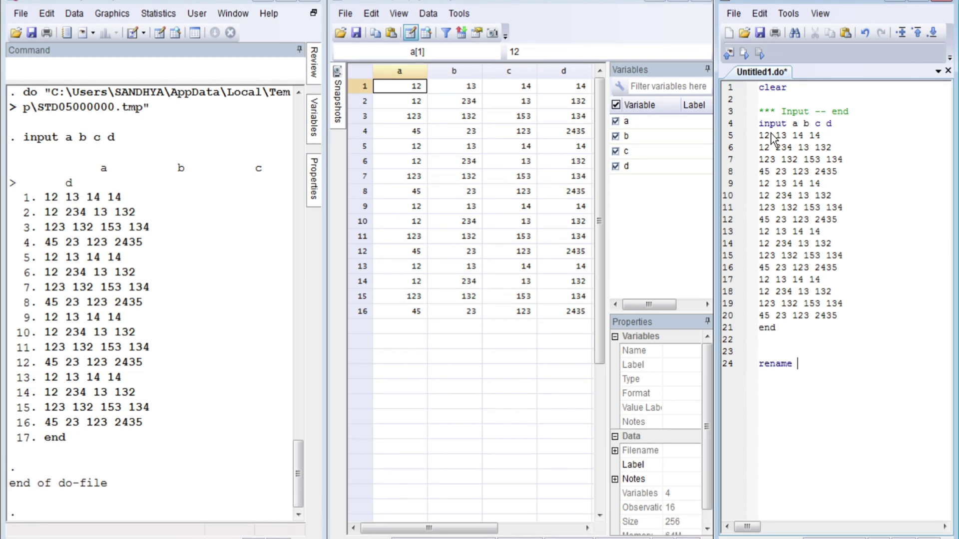
pyautogui.write(' a inc')
pyautogui.press('Return')
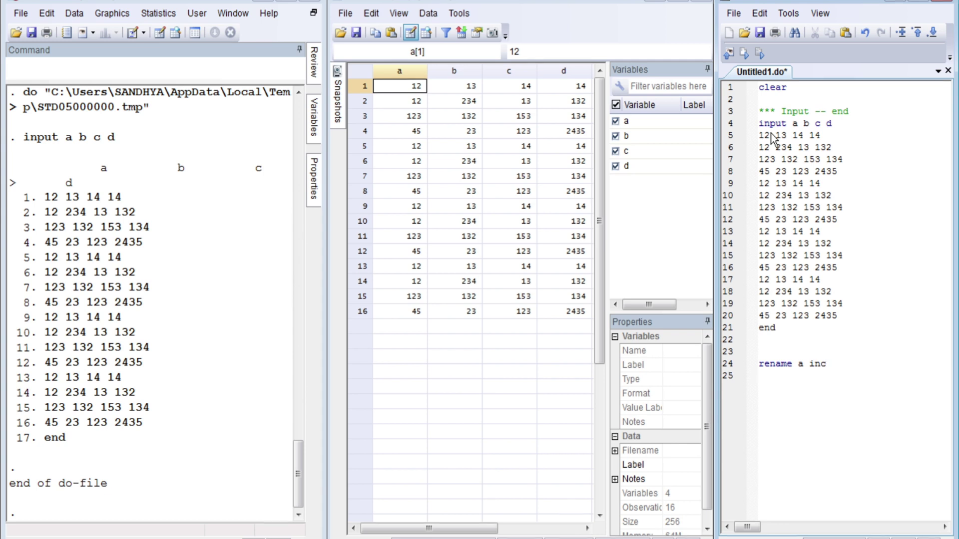
pyautogui.write('rename b exp')
pyautogui.press('Return')
pyautogui.write('rename c ')
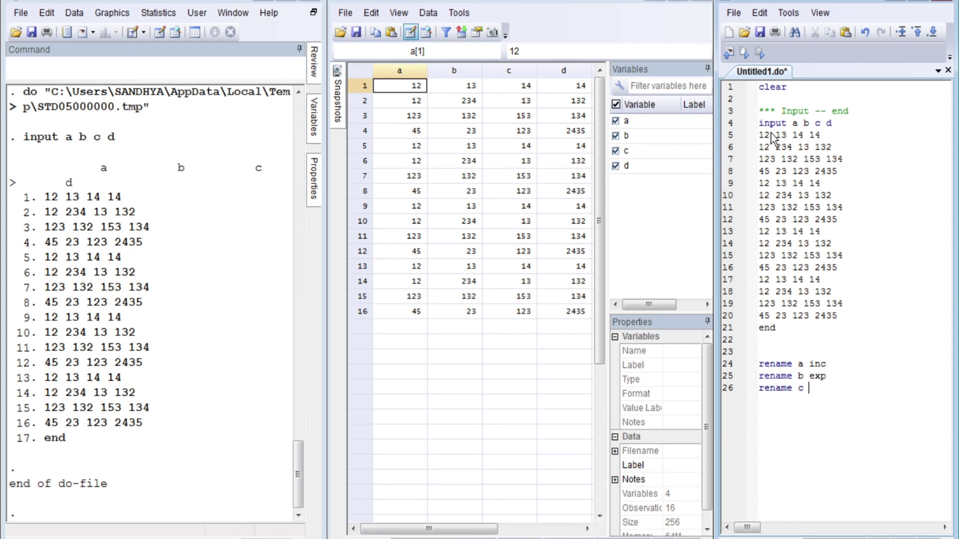
pyautogui.write('inf')
pyautogui.press('Return')
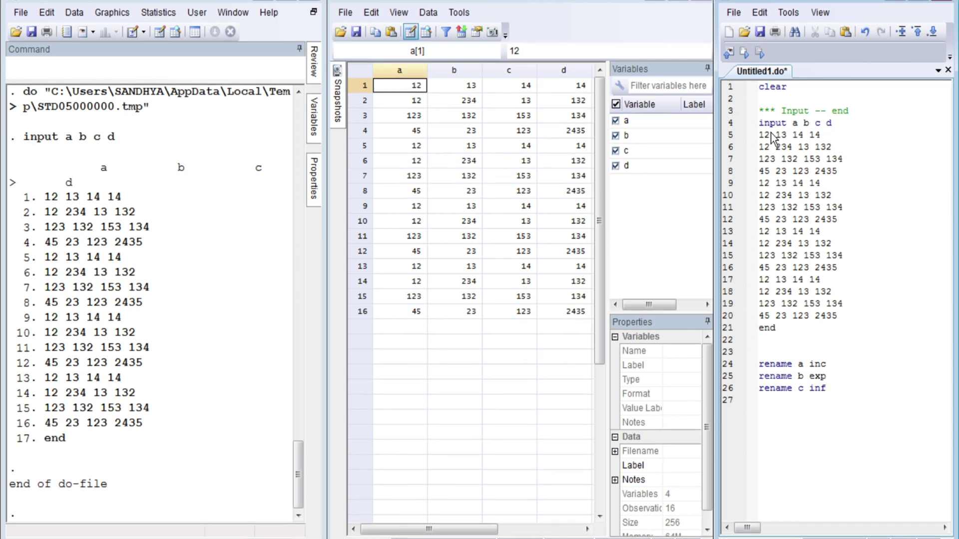
pyautogui.write('rename d age')
pyautogui.press('Return')
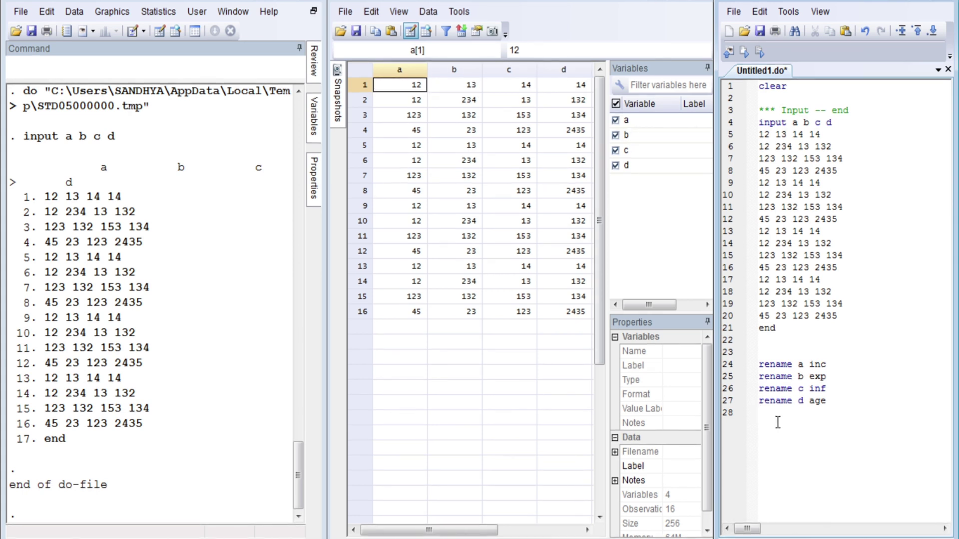
pyautogui.hotkey('ctrl', 'd')
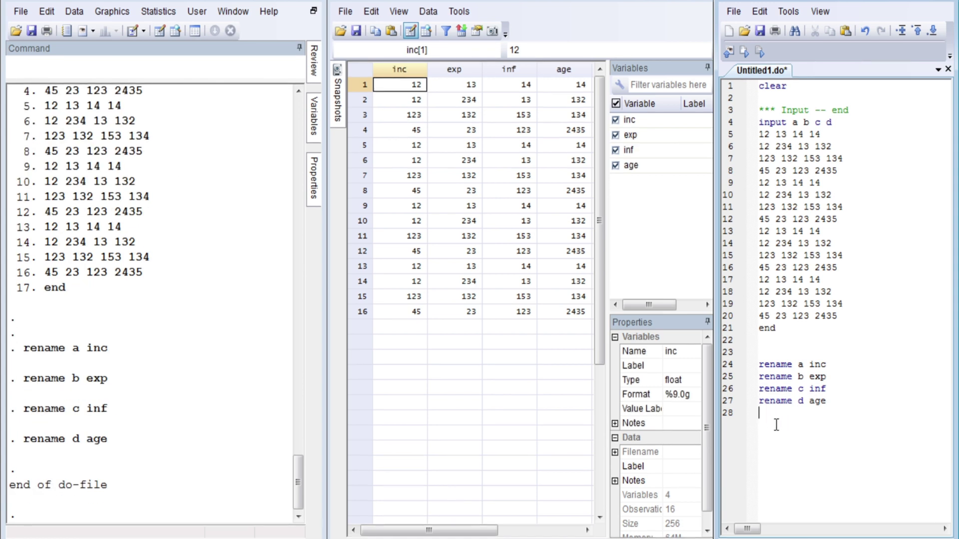
# - Add a '*** gen' heading and a clear line, then run the do-file
pyautogui.press('Return')
pyautogui.press('Return')
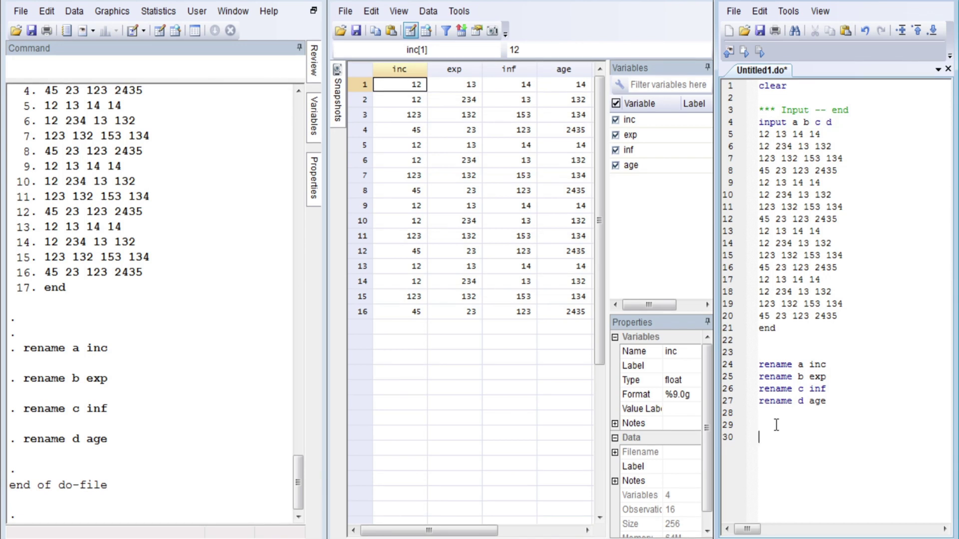
pyautogui.write('*** Gen')
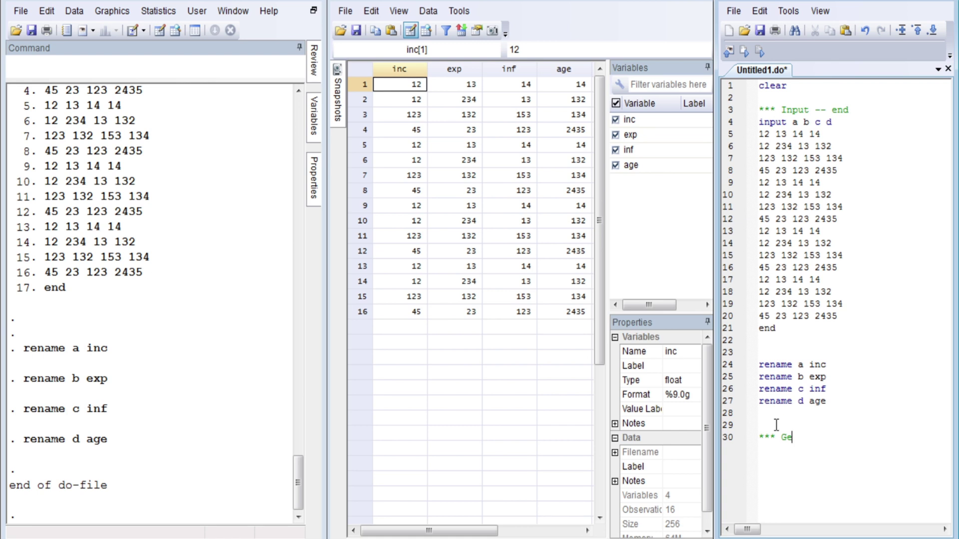
pyautogui.press('BackSpace')
pyautogui.press('BackSpace')
pyautogui.press('BackSpace')
pyautogui.write('gen')
pyautogui.press('Return')
pyautogui.write('clear')
pyautogui.press('Return')
pyautogui.hotkey('ctrl', 'd')
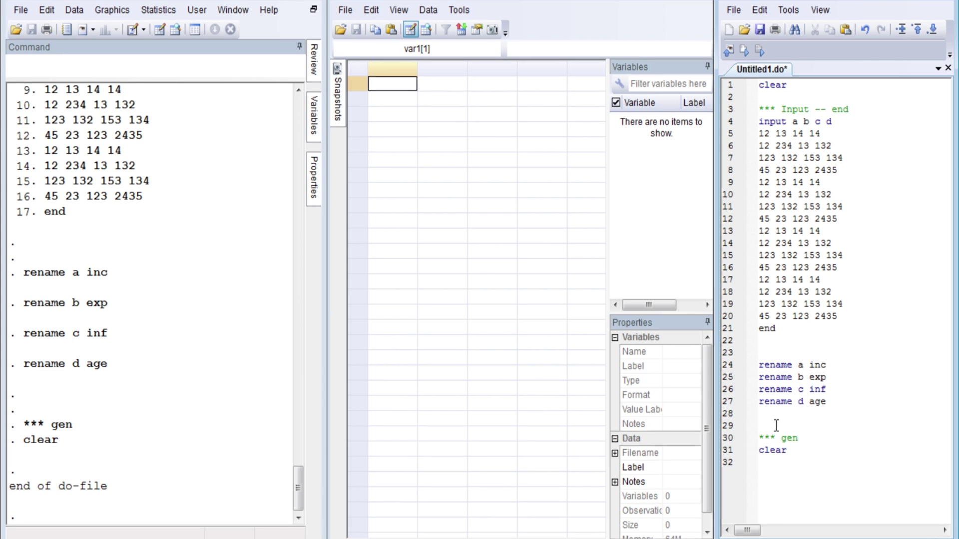
# - Write set obs 30 below clear and run just the clear line
pyautogui.write('set obs 30')
pyautogui.press('Return')
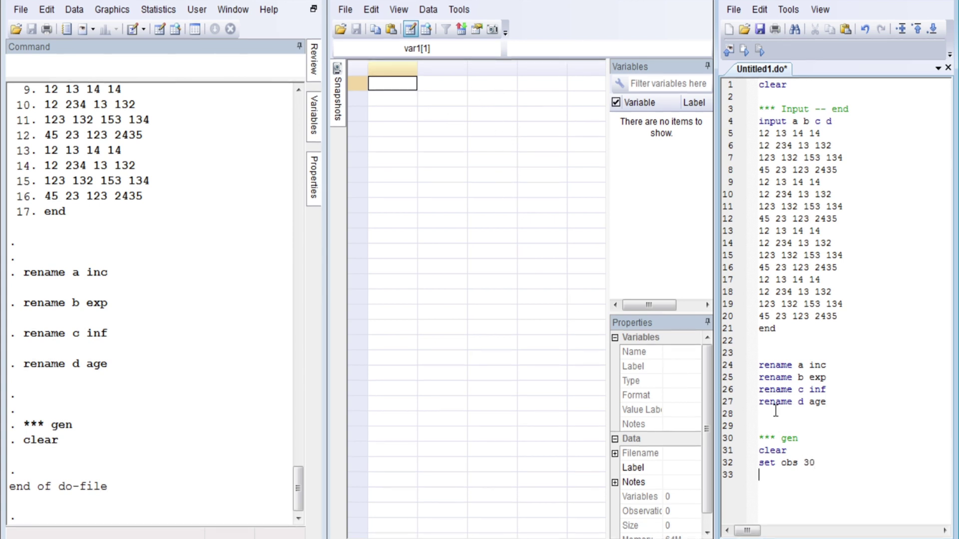
pyautogui.click(828, 466)
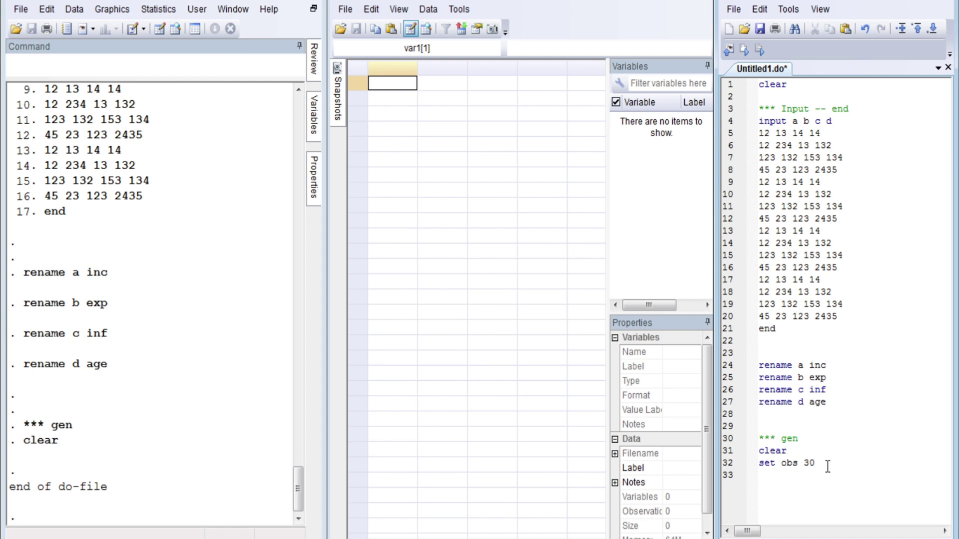
pyautogui.press('Return')
pyautogui.press('Up')
pyautogui.hotkey('shift', 'End')
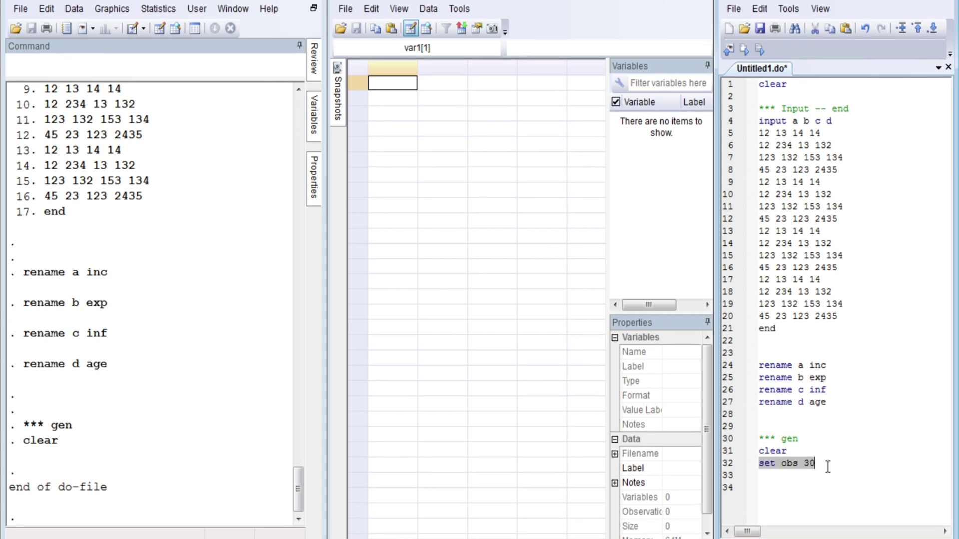
pyautogui.press('Home')
pyautogui.press('Up')
pyautogui.hotkey('shift', 'End')
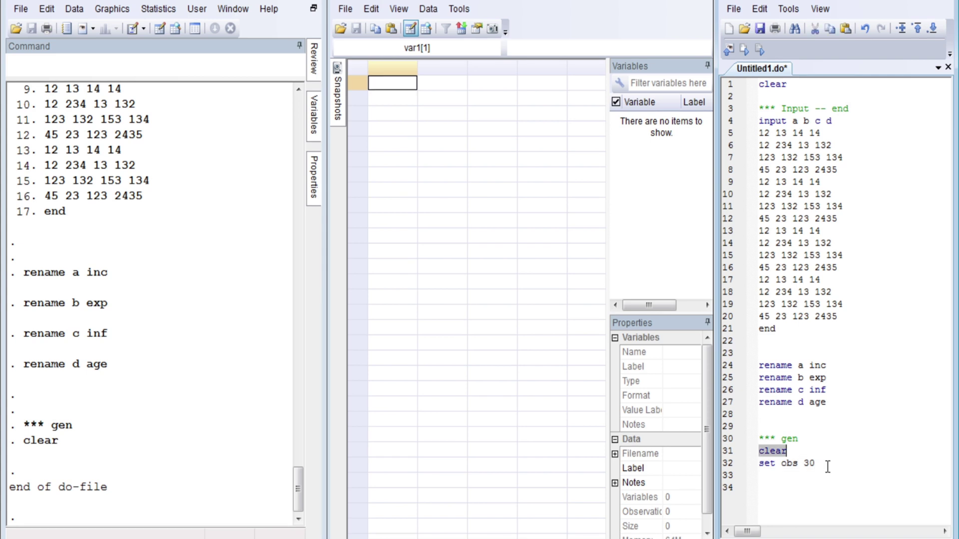
pyautogui.hotkey('ctrl', 'd')
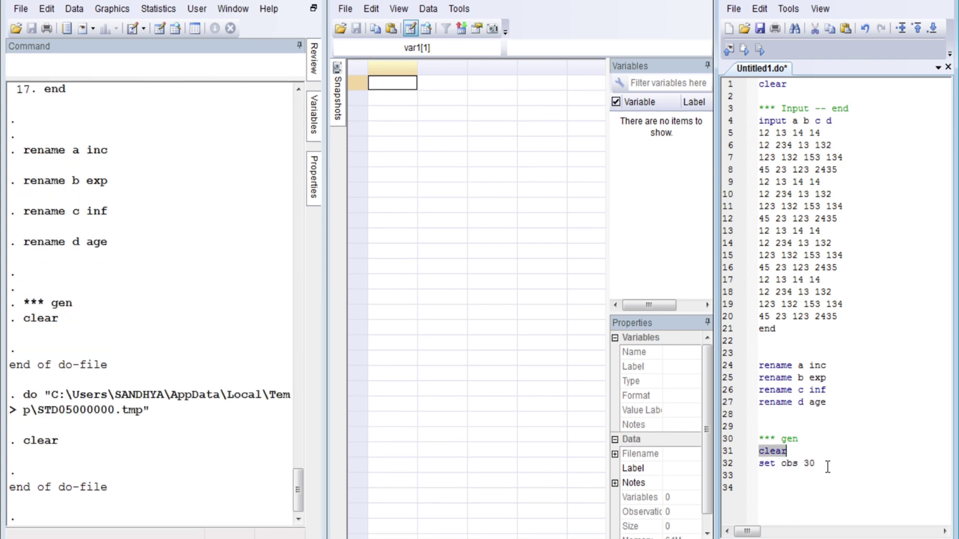
# - Run the set obs 30 line to create 30 empty observations
pyautogui.press('Home')
pyautogui.press('Down')
pyautogui.hotkey('shift', 'End')
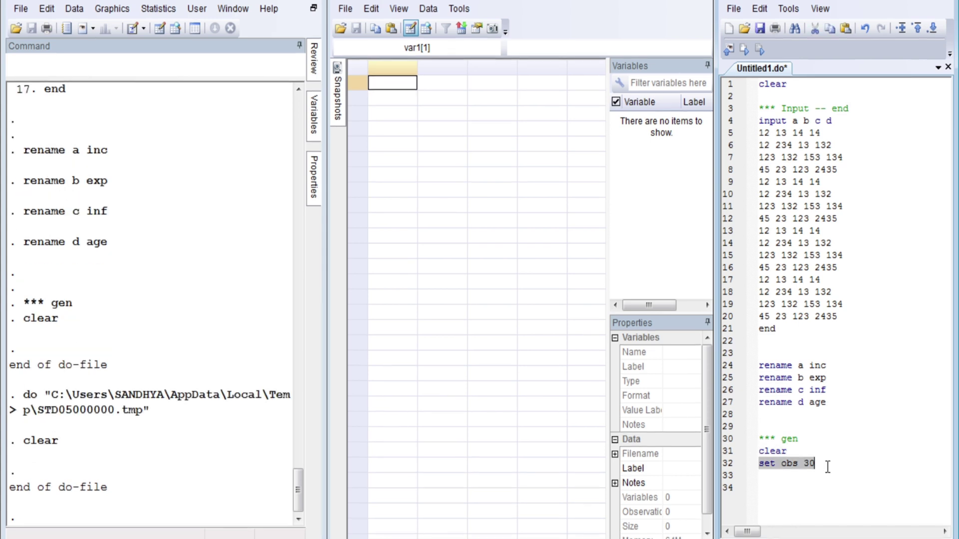
pyautogui.hotkey('ctrl', 'd')
pyautogui.press('Home')
pyautogui.press('Down')
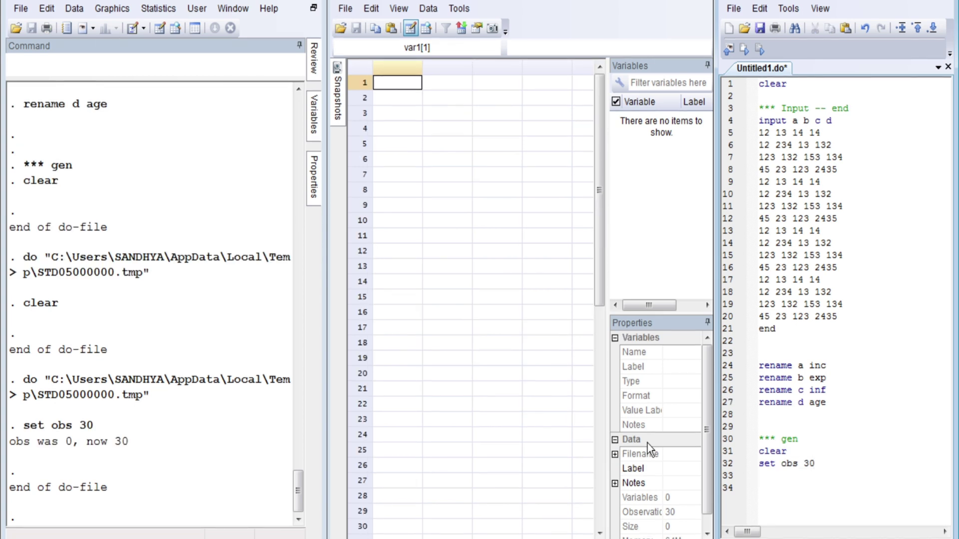
# - Add line 33 'gen a = 300 in f // f for first' and run it, putting 300 in observation 1
pyautogui.write('gen a = ')
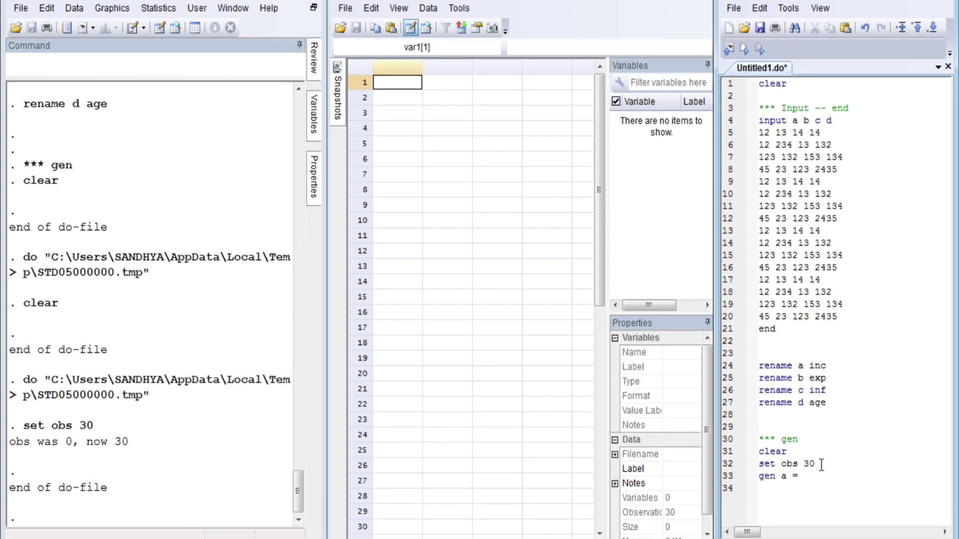
pyautogui.write('300 in f / f')
pyautogui.click(821, 465)
pyautogui.press('Delete')
pyautogui.press('BackSpace')
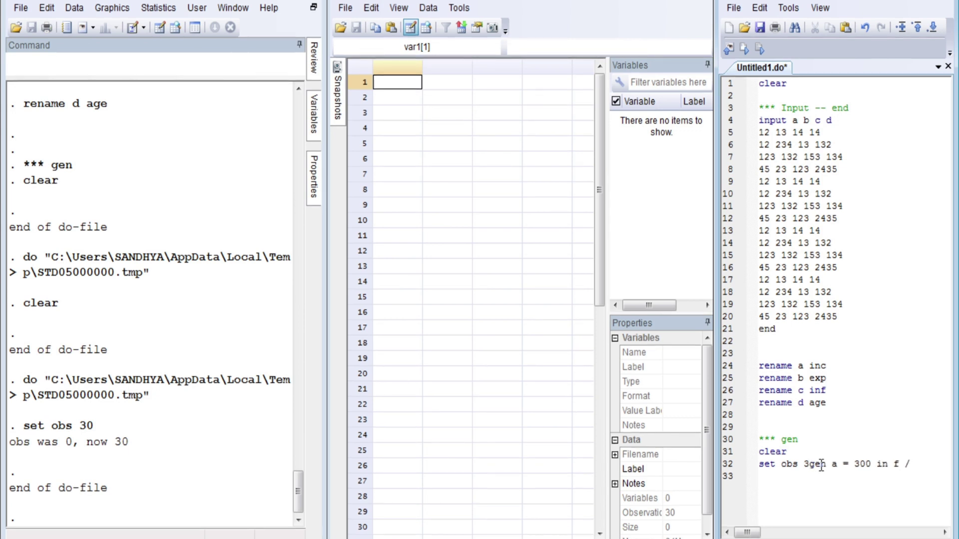
pyautogui.write('0')
pyautogui.press('Return')
pyautogui.press('BackSpace')
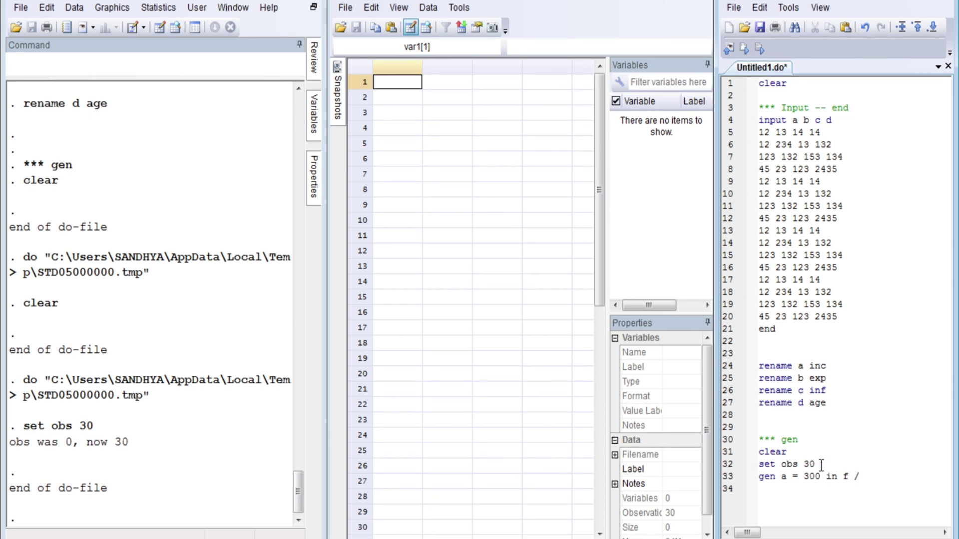
pyautogui.write('/ f f')
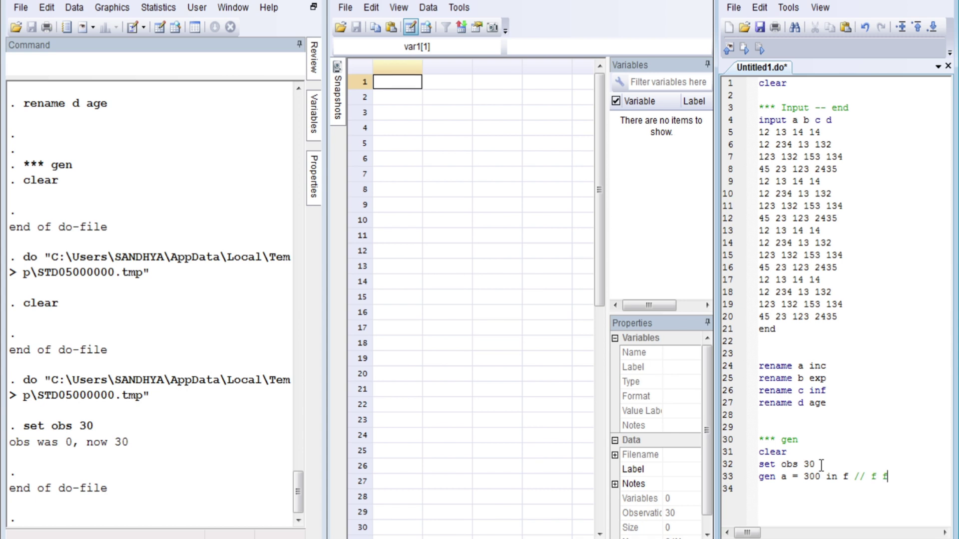
pyautogui.write('or sco')
pyautogui.press('BackSpace')
pyautogui.press('BackSpace')
pyautogui.press('BackSpace')
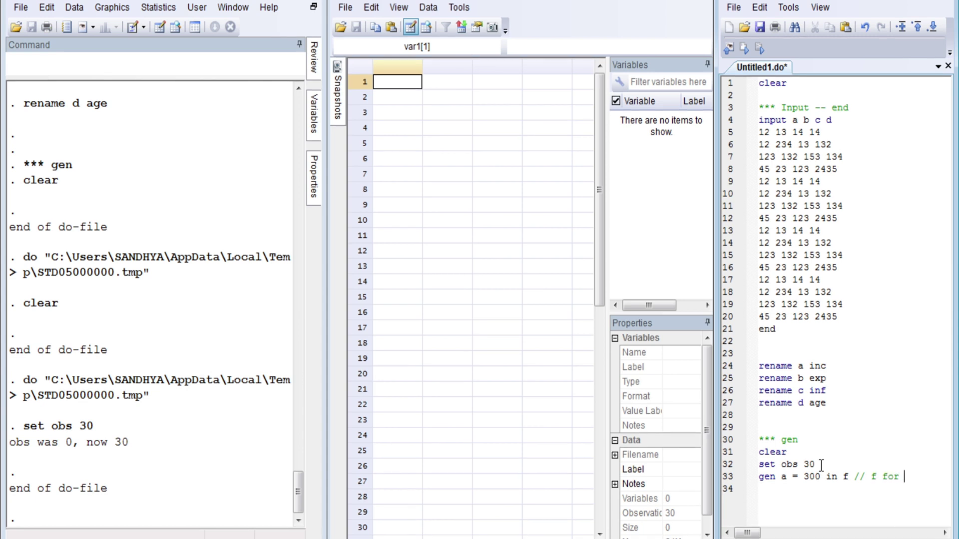
pyautogui.write('first')
pyautogui.press('Return')
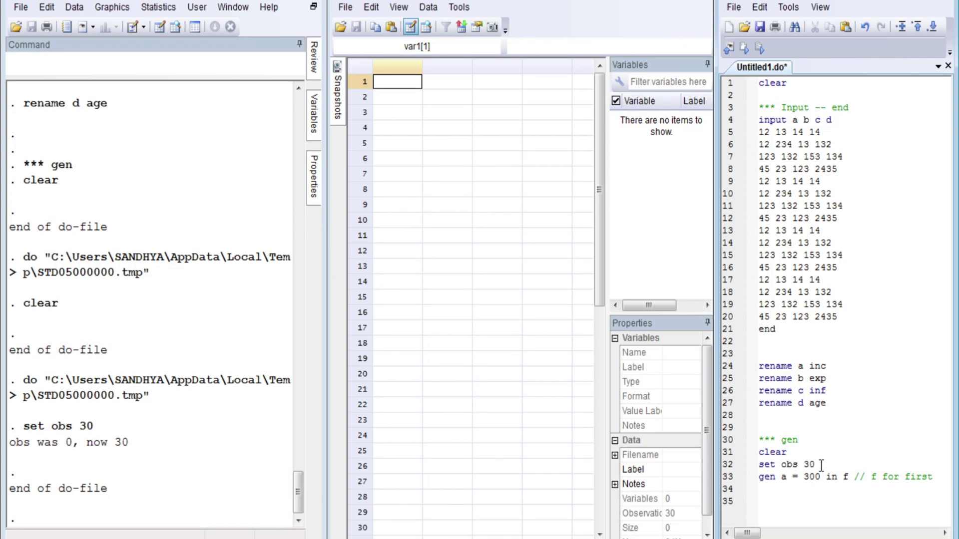
pyautogui.hotkey('ctrl', 'd')
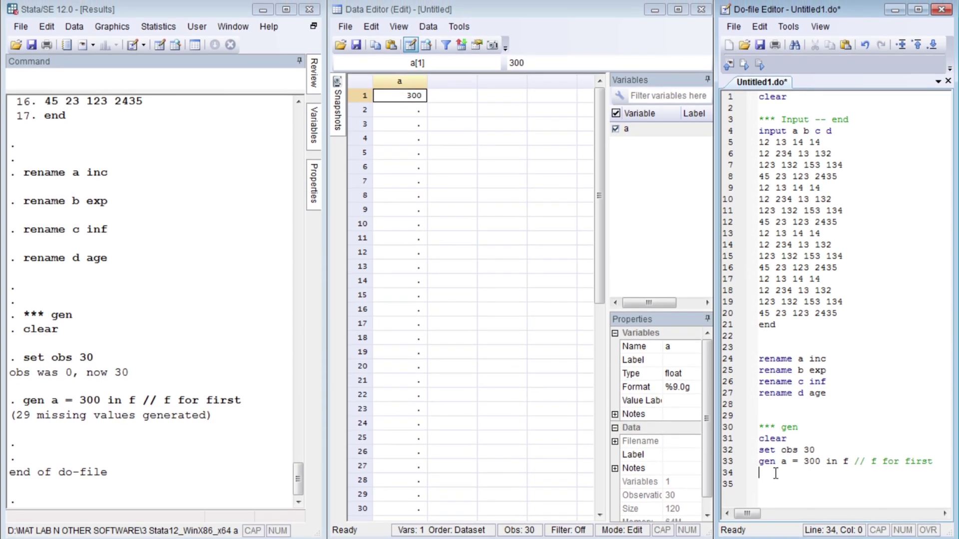
# - Write replace b = 1200 in 2/15 and run it, which fails because b does not exist
pyautogui.write('replace ')
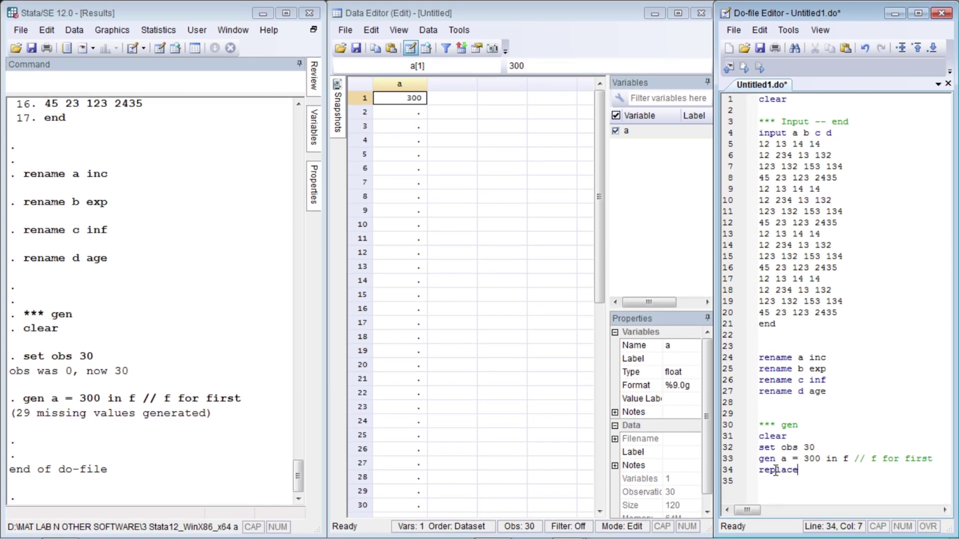
pyautogui.write('b = ')
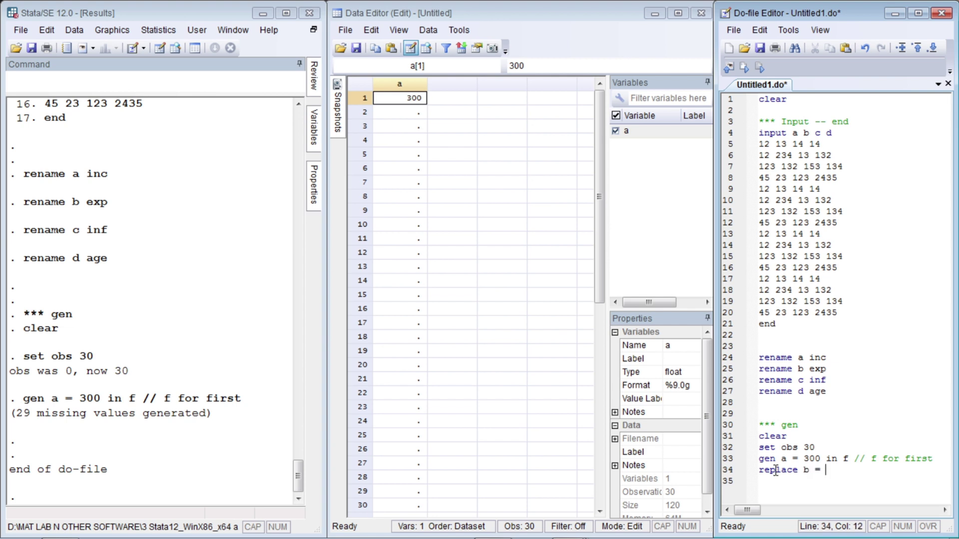
pyautogui.write('1200 in 2/15')
pyautogui.press('Return')
pyautogui.press('Up')
pyautogui.hotkey('shift', 'End')
pyautogui.hotkey('ctrl', 'd')
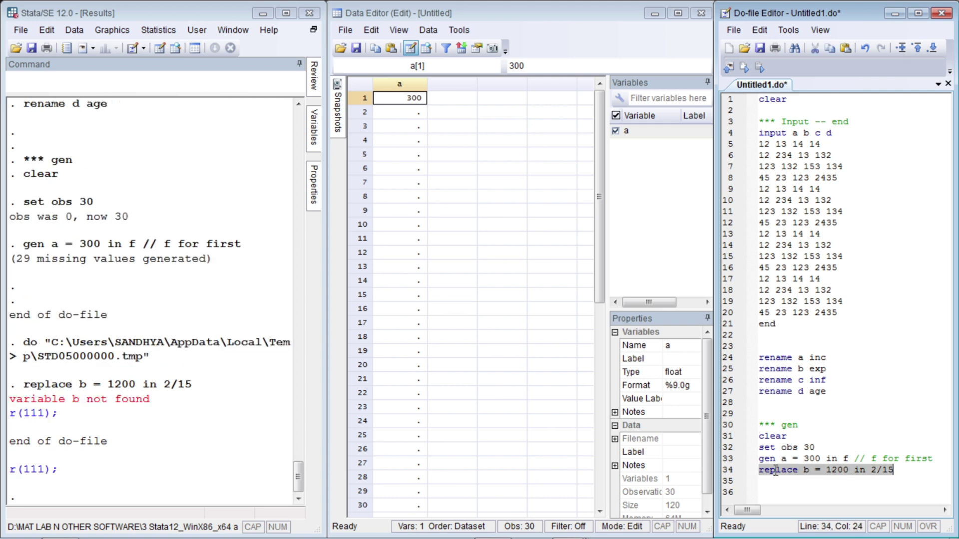
pyautogui.press('Home')
# - Correct b to a and run replace a = 1200 in 2/15
pyautogui.press('Right')
pyautogui.press('Right')
pyautogui.press('Right')
pyautogui.press('Right')
pyautogui.press('Right')
pyautogui.press('Right')
pyautogui.press('Right')
pyautogui.press('Right')
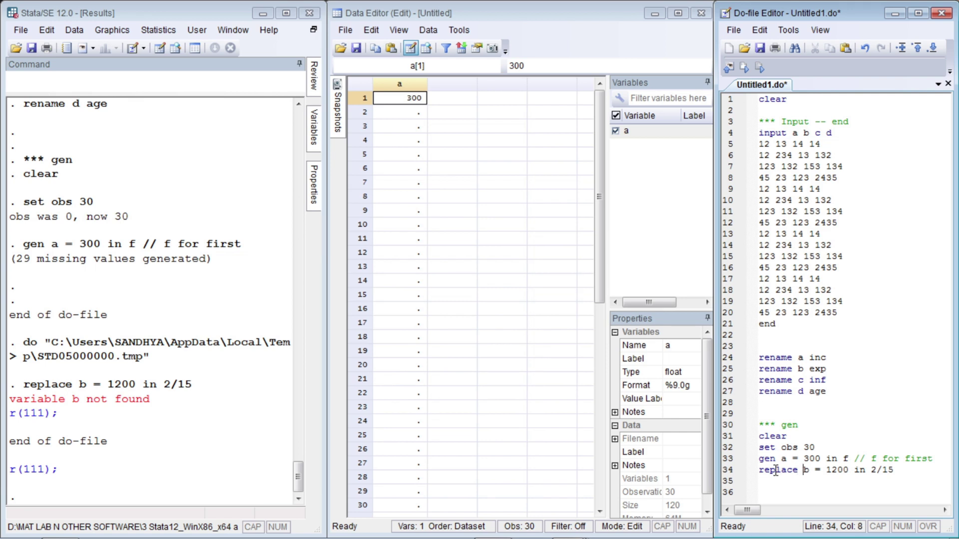
pyautogui.hotkey('shift', 'Right')
pyautogui.write('a')
pyautogui.hotkey('shift', 'End')
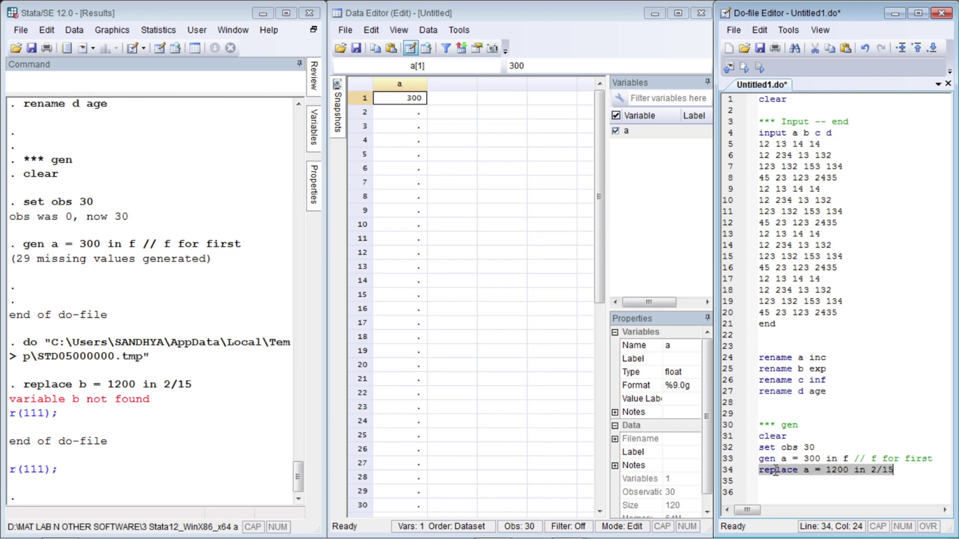
pyautogui.hotkey('ctrl', 'd')
pyautogui.press('Down')
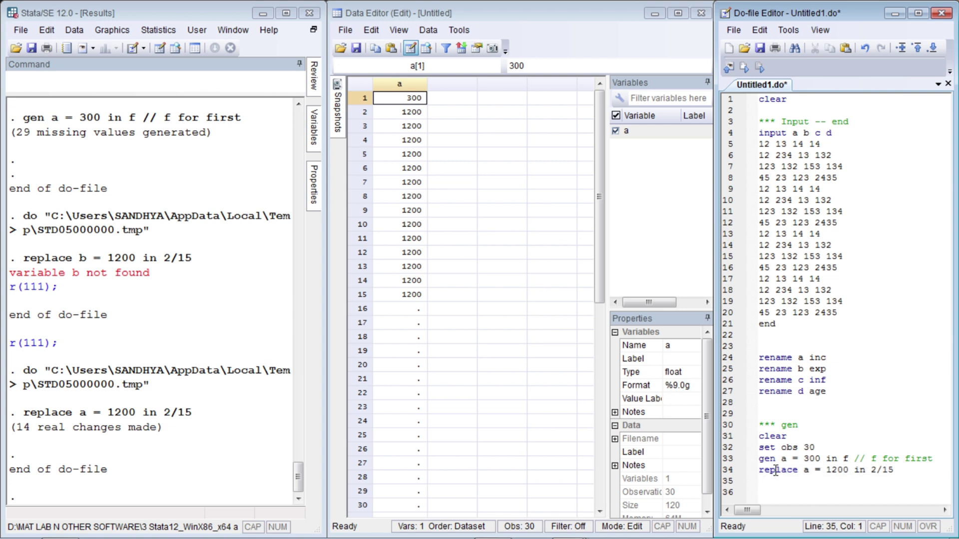
# - Add and run replace a = 5 in 16/20
pyautogui.write('replace a = ')
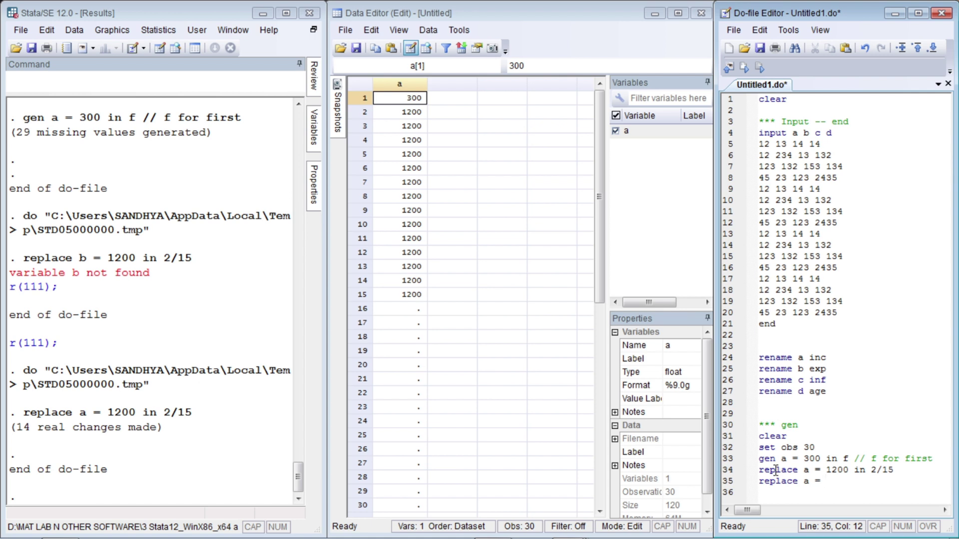
pyautogui.write('5 in 16/20')
pyautogui.press('Home')
pyautogui.hotkey('shift', 'End')
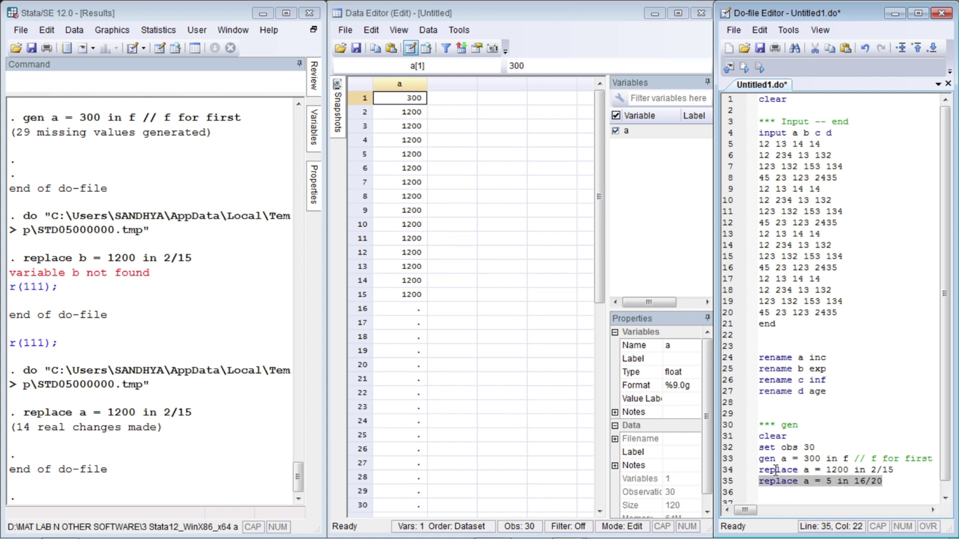
pyautogui.hotkey('ctrl', 'd')
pyautogui.press('Down')
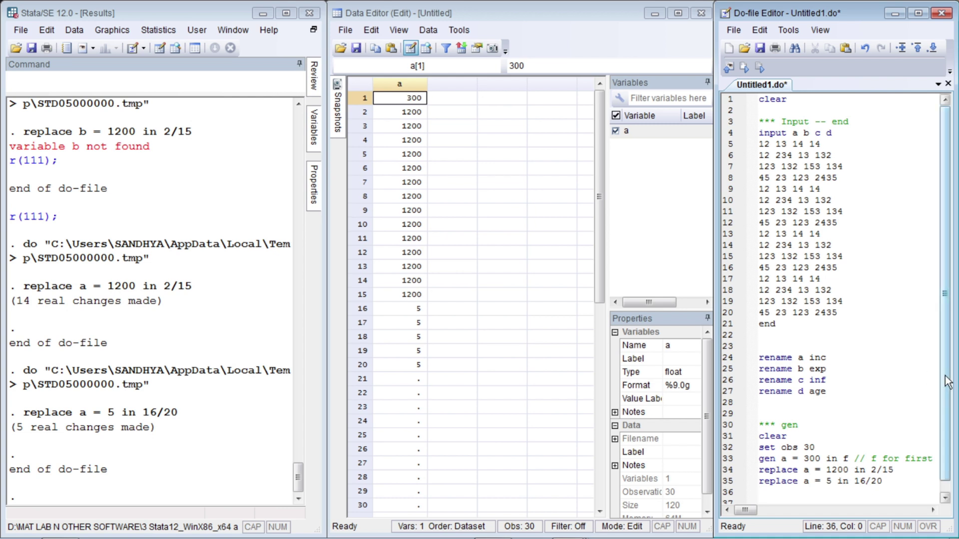
# - Add and run replace a = 30 in l // l for last, setting the last row to 30
pyautogui.scroll(-1, 946, 443)
pyautogui.write('replace ')
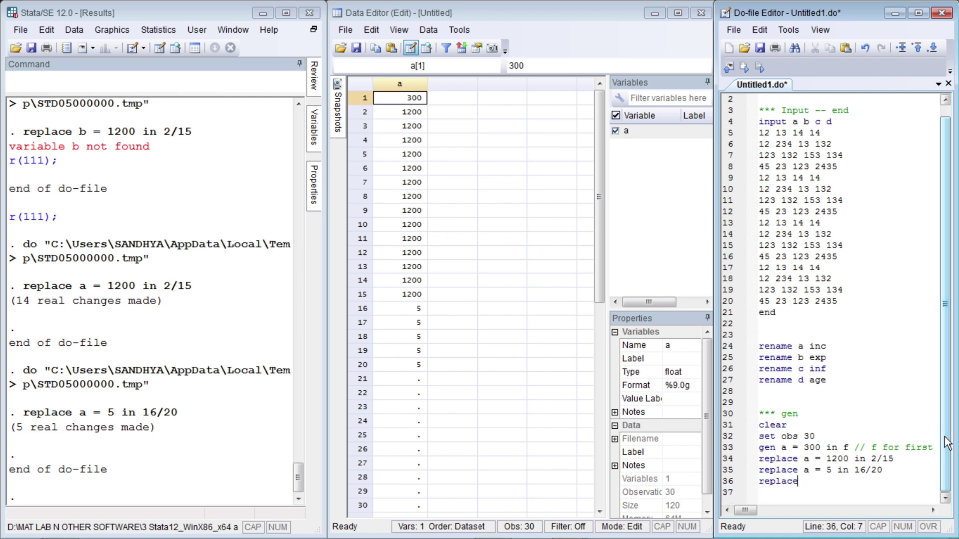
pyautogui.write('a = ')
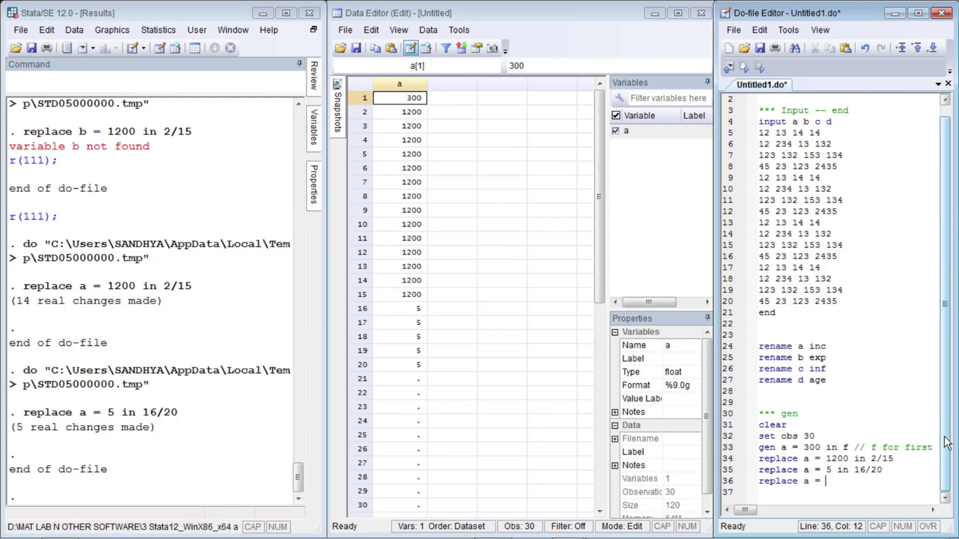
pyautogui.write('30 in ')
pyautogui.write('1 ')
pyautogui.write('// l for l')
pyautogui.write('ast')
pyautogui.press('Return')
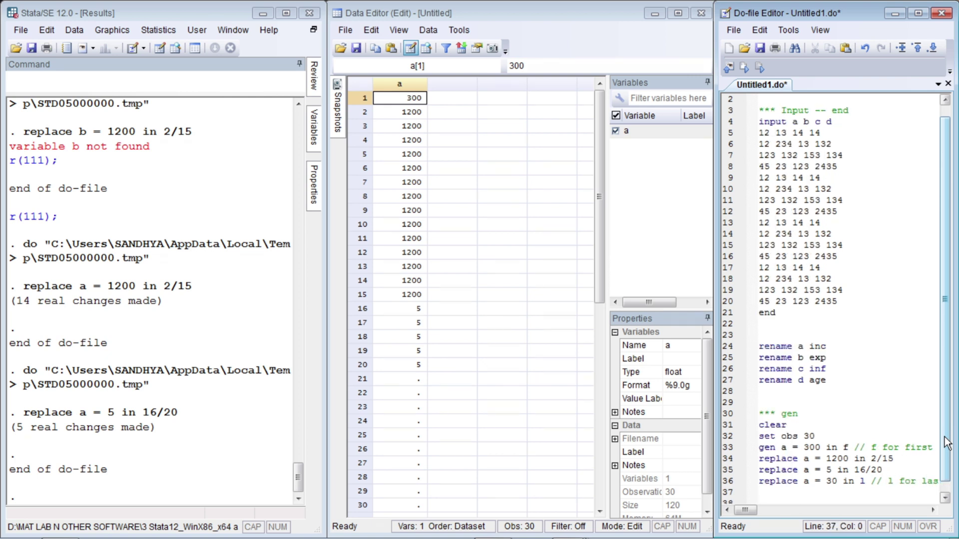
pyautogui.press('Up')
pyautogui.hotkey('shift', 'End')
pyautogui.hotkey('ctrl', 'd')
pyautogui.press('Down')
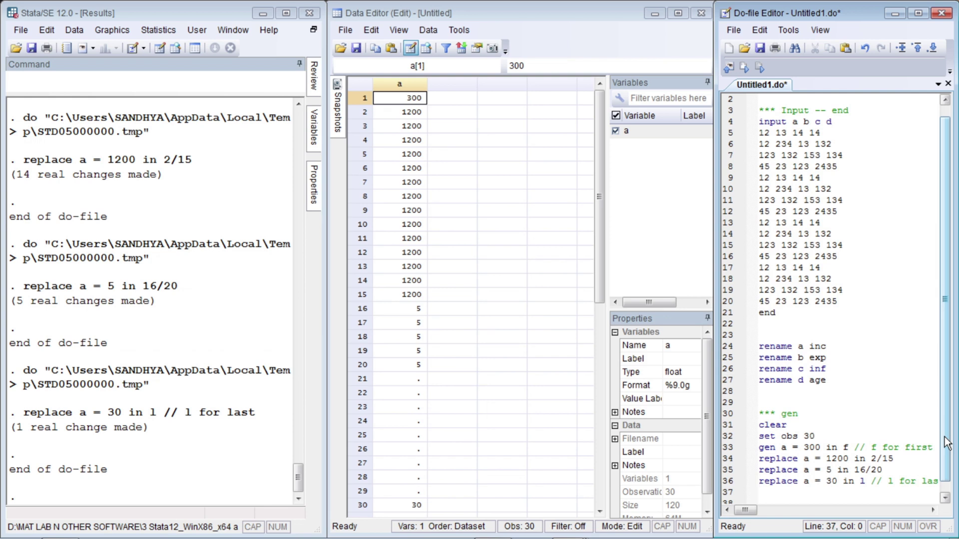
# - Add and run replace a = 700 if a==., then type rename a inc on the next line
pyautogui.write('replace a = ')
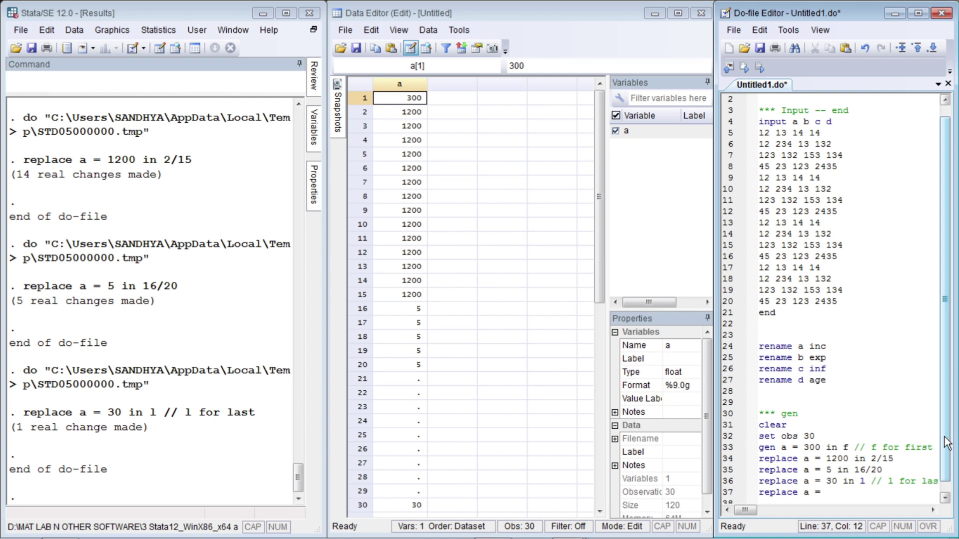
pyautogui.write('700 if a==.')
pyautogui.scroll(-1, 947, 442)
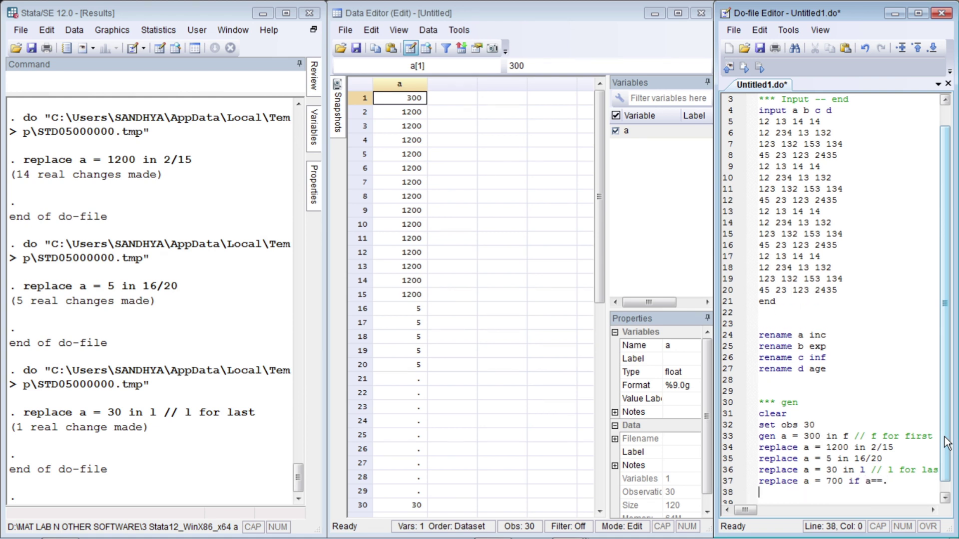
pyautogui.press('Home')
pyautogui.hotkey('shift', 'End')
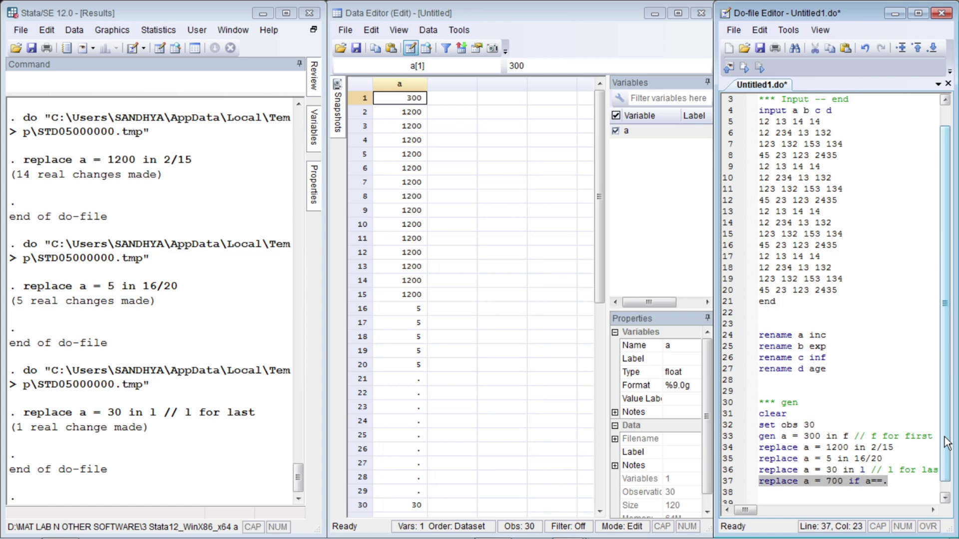
pyautogui.hotkey('ctrl', 'd')
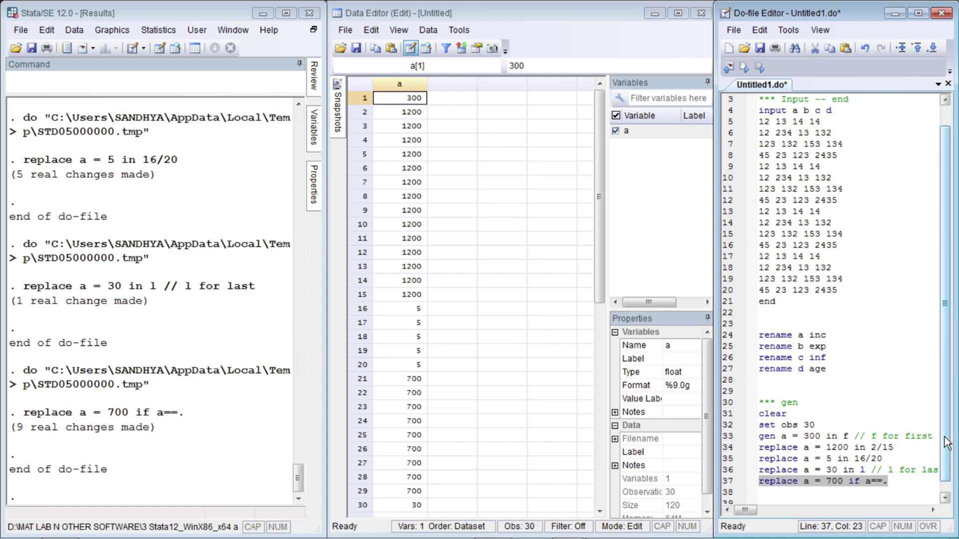
pyautogui.press('Down')
pyautogui.press('Down')
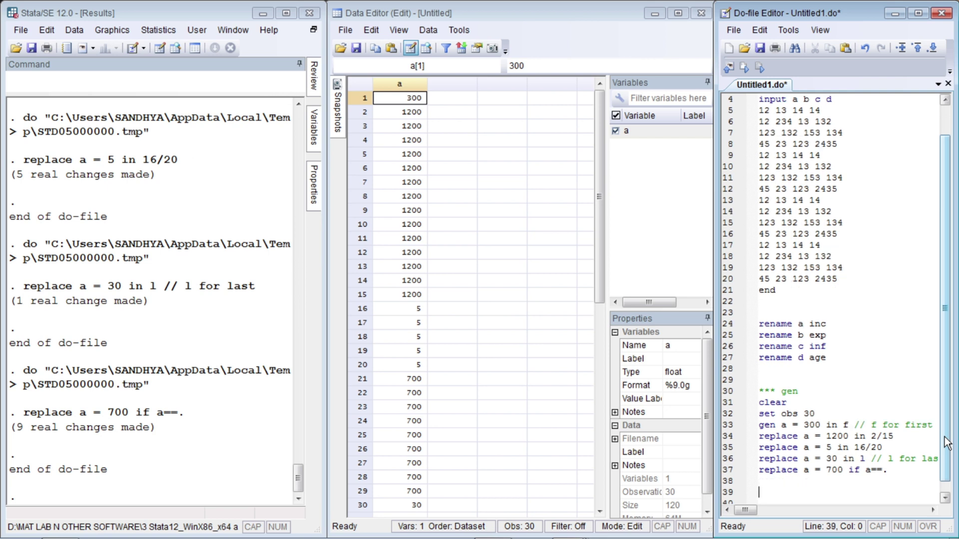
pyautogui.write('rename a inc')
# - Run rename a inc, then add and run gen b = 900
pyautogui.press('Return')
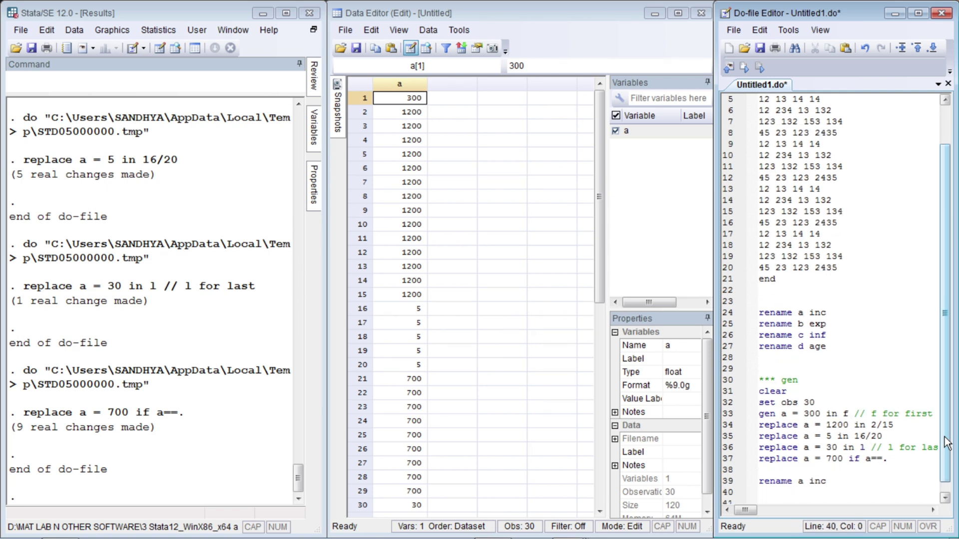
pyautogui.hotkey('ctrl', 'd')
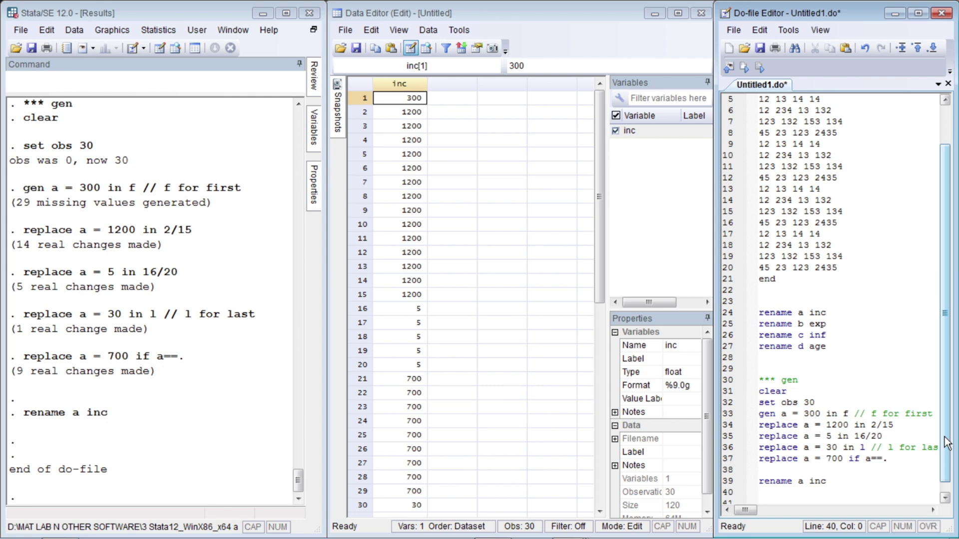
pyautogui.press('Return')
pyautogui.write('gen ')
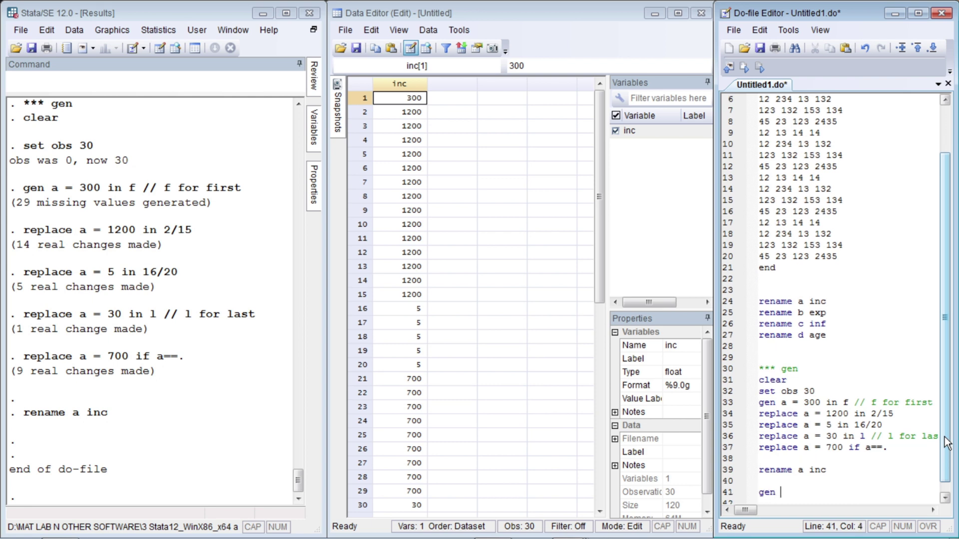
pyautogui.write('a')
pyautogui.press('BackSpace')
pyautogui.write('b =')
pyautogui.press('BackSpace')
pyautogui.write('900')
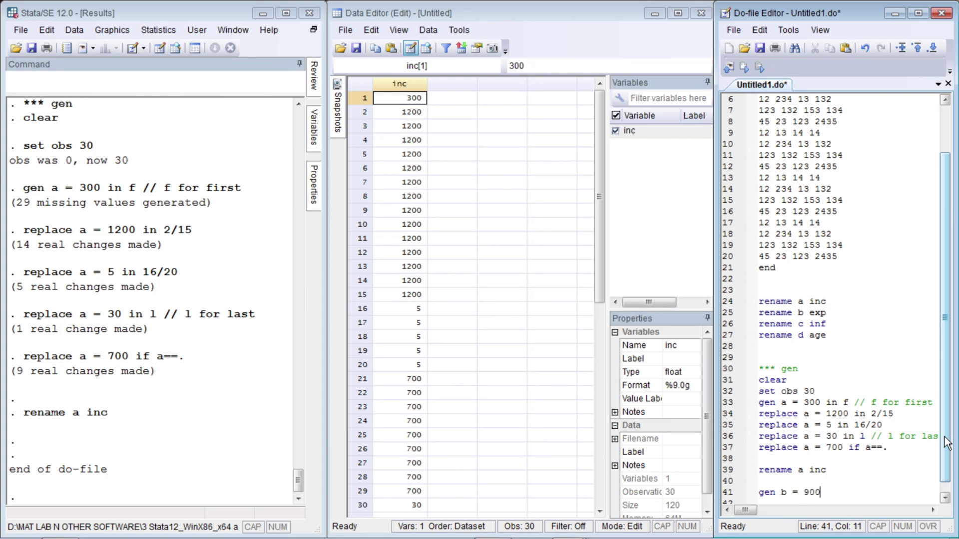
pyautogui.press('Return')
pyautogui.hotkey('ctrl', 'd')
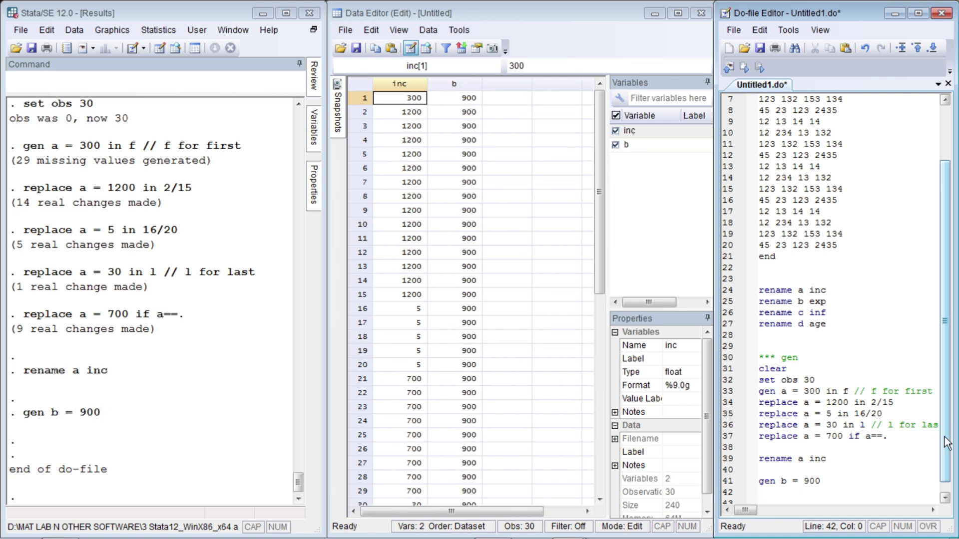
pyautogui.press('Return')
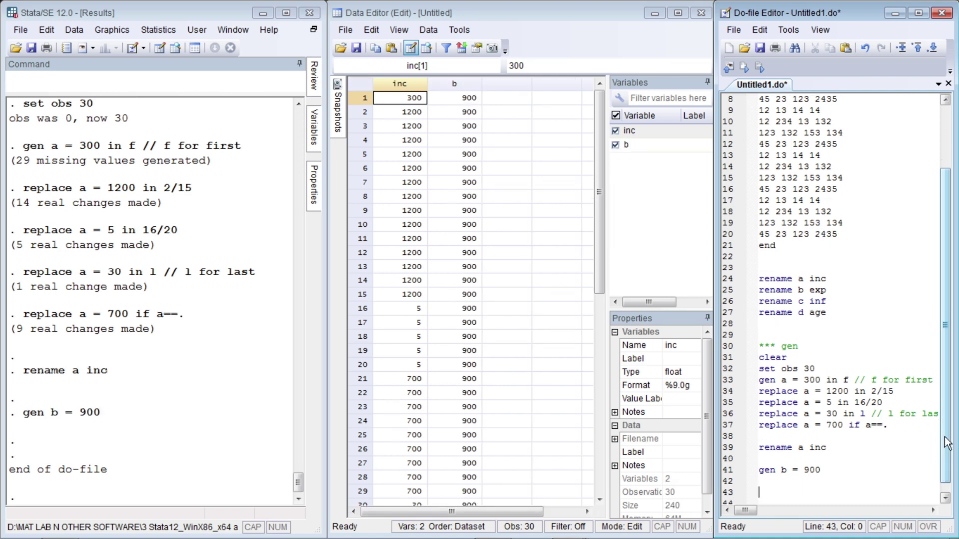
# - Add a *** comment line and a clear line, and run clear to empty the dataset
pyautogui.press('Up')
pyautogui.press('Left')
pyautogui.press('Right')
pyautogui.press('Return')
pyautogui.write('***')
pyautogui.press('Home')
pyautogui.press('Return')
pyautogui.press('Up')
pyautogui.write('clear')
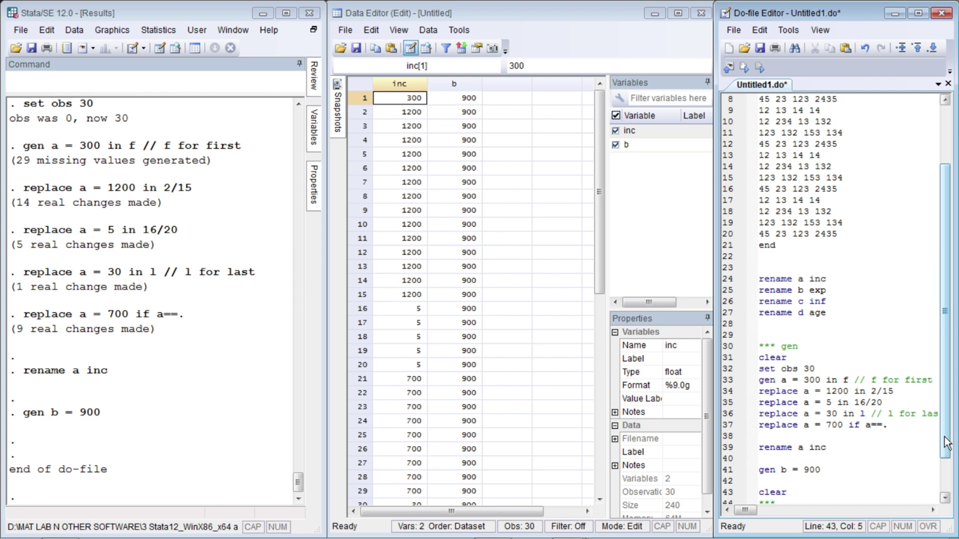
pyautogui.hotkey('shift', 'Home')
pyautogui.hotkey('ctrl', 'd')
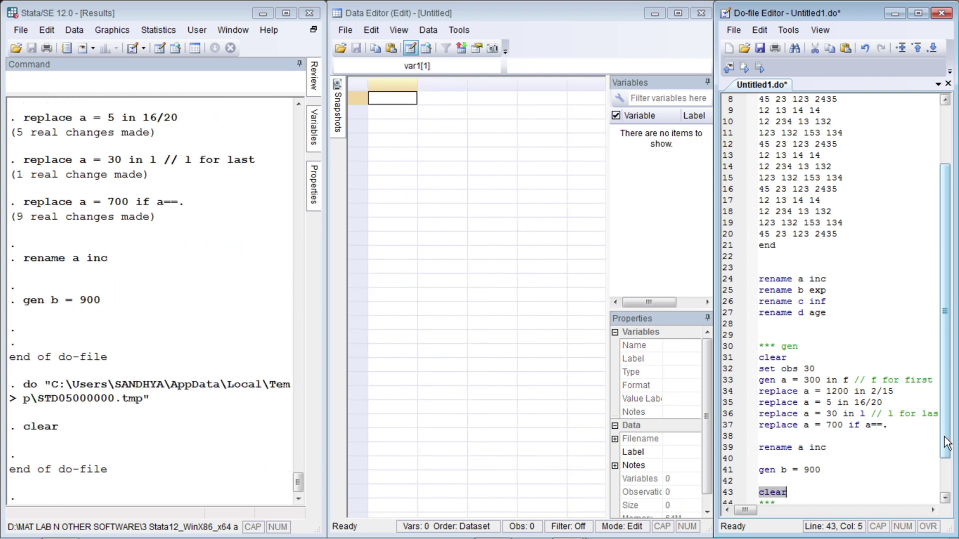
pyautogui.press('Down')
# - Move clear below the comment, complete the comment as *** Data Editor, and run both lines
pyautogui.press('Up')
pyautogui.hotkey('shift', 'End')
pyautogui.hotkey('ctrl', 'c')
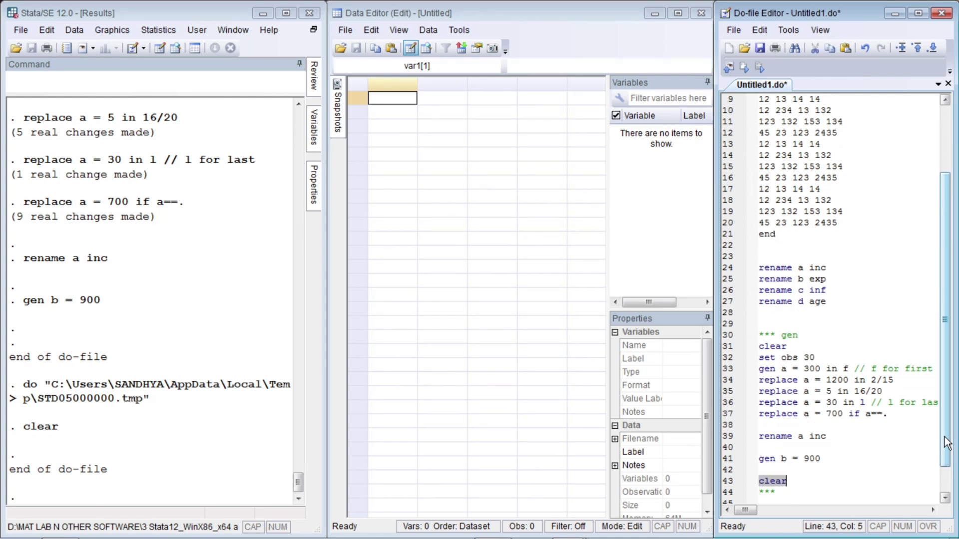
pyautogui.press('Delete')
pyautogui.press('Down')
pyautogui.press('Down')
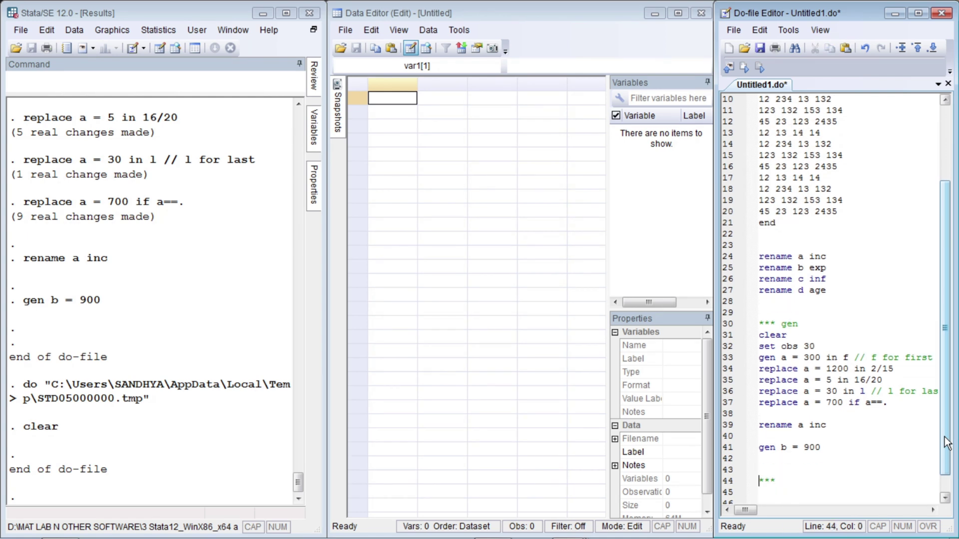
pyautogui.hotkey('ctrl', 'v')
pyautogui.press('Up')
pyautogui.write('Data Editor')
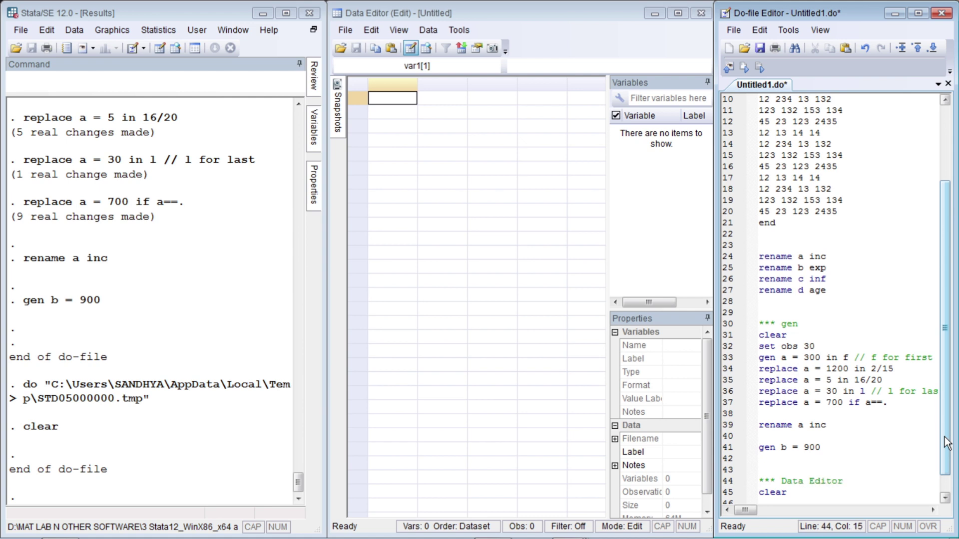
pyautogui.press('Down')
pyautogui.hotkey('ctrl', 'd')
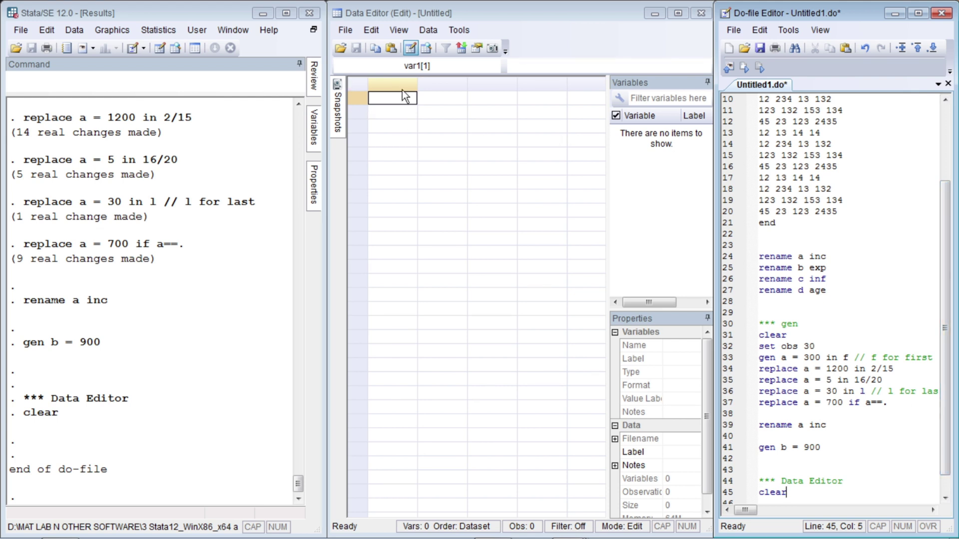
# - In the Data Editor, enter 200 in row 1 and name the variable inc
pyautogui.click(388, 103)
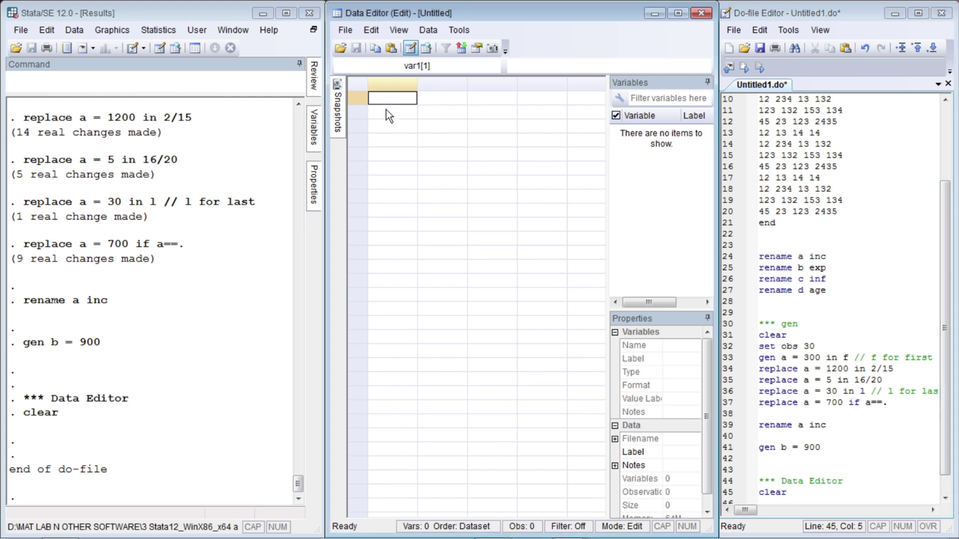
pyautogui.click(386, 111)
pyautogui.click(388, 93)
pyautogui.write('300')
pyautogui.press('BackSpace')
pyautogui.press('BackSpace')
pyautogui.press('BackSpace')
pyautogui.write('200')
pyautogui.press('Return')
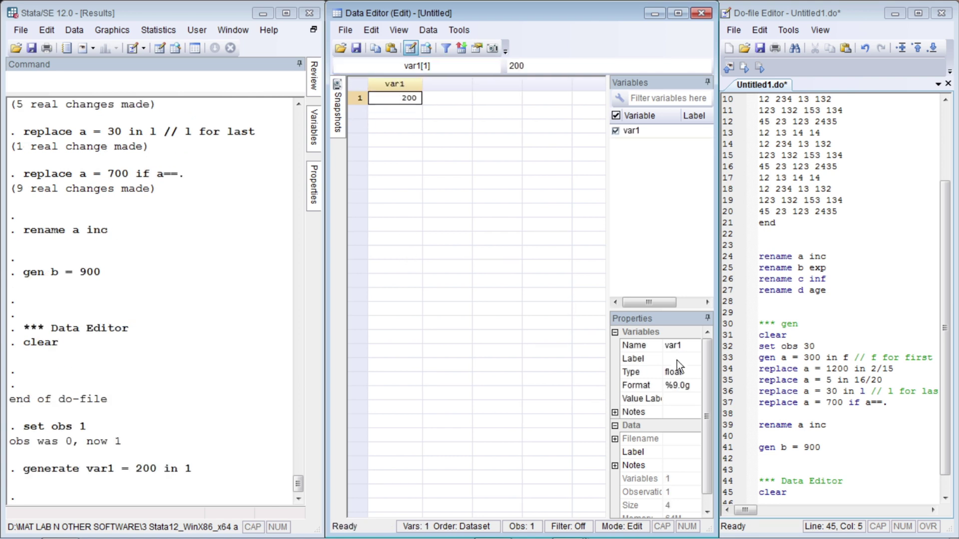
pyautogui.click(688, 346)
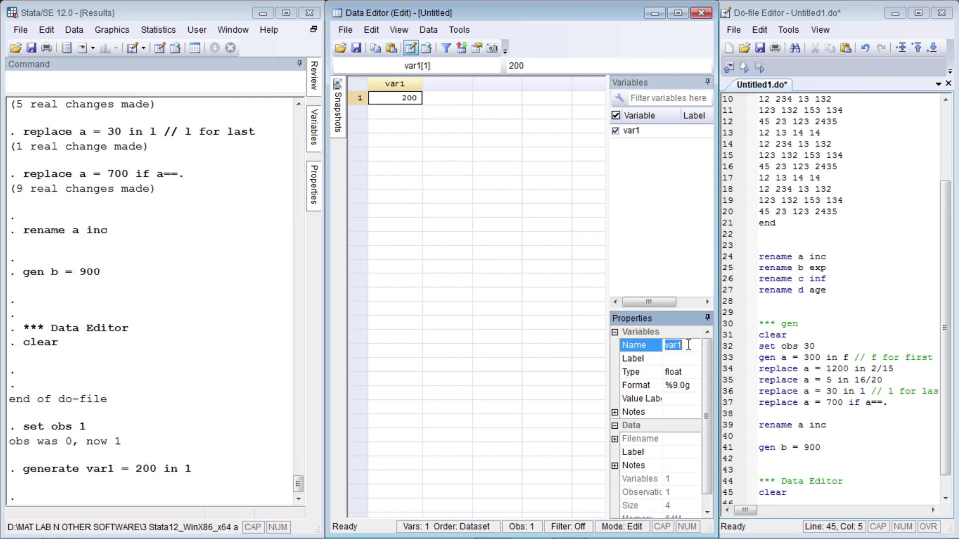
pyautogui.write('inc')
pyautogui.press('Return')
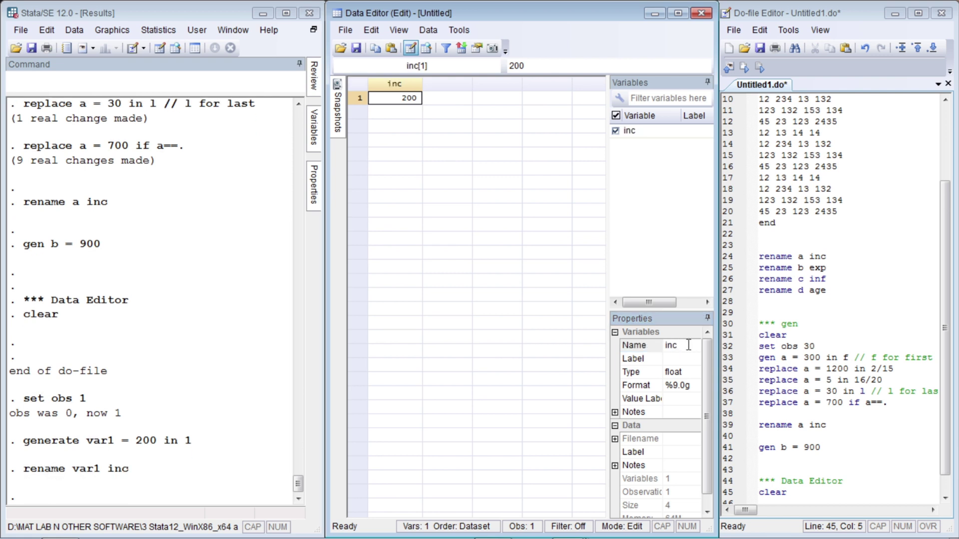
# - Enter 450 in the second column and rename that variable exp
pyautogui.click(452, 99)
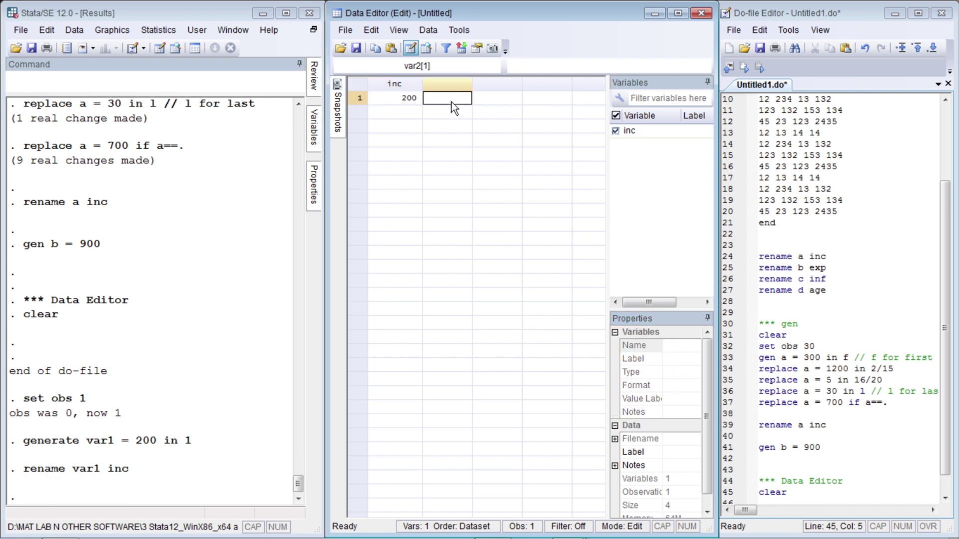
pyautogui.write('450')
pyautogui.press('Return')
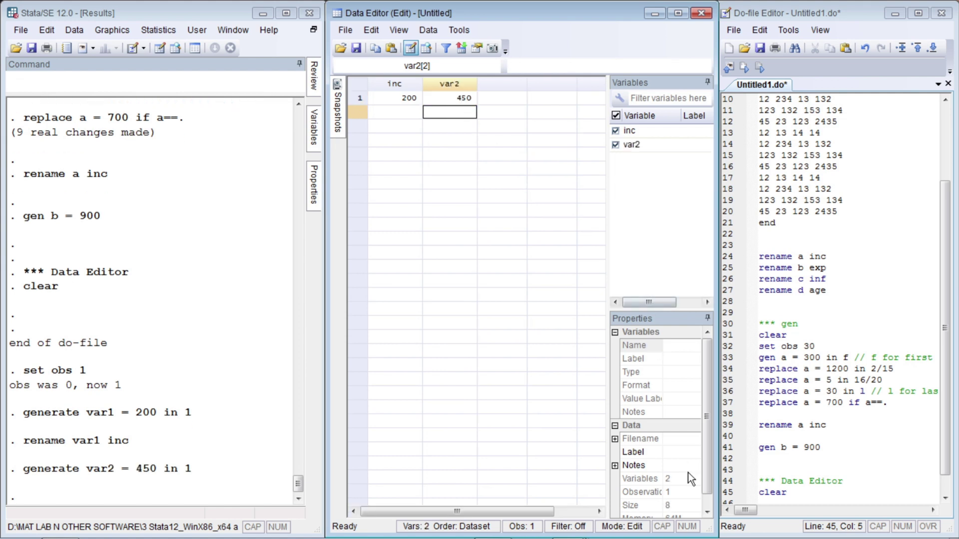
pyautogui.click(459, 104)
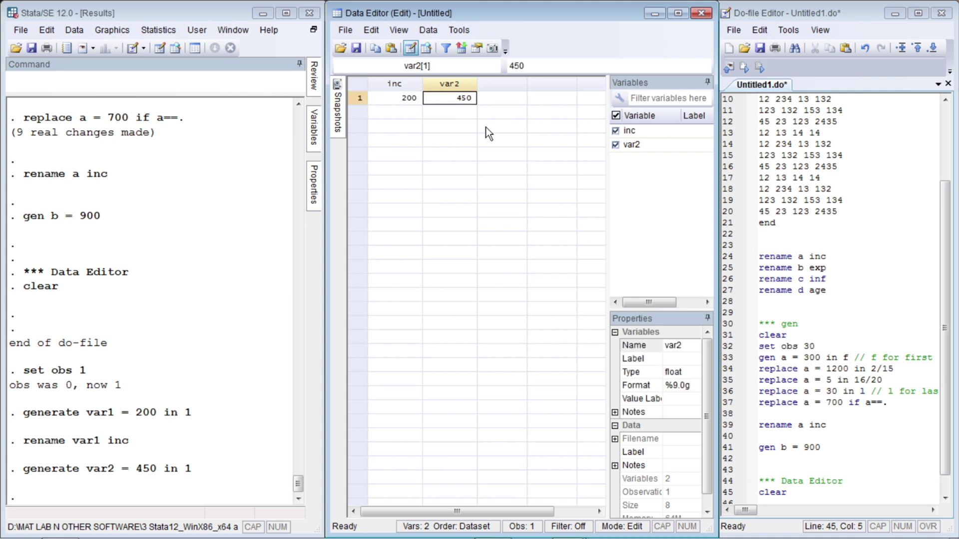
pyautogui.click(682, 346)
pyautogui.press('BackSpace')
pyautogui.press('BackSpace')
pyautogui.press('BackSpace')
pyautogui.press('BackSpace')
pyautogui.write('exp')
pyautogui.press('Return')
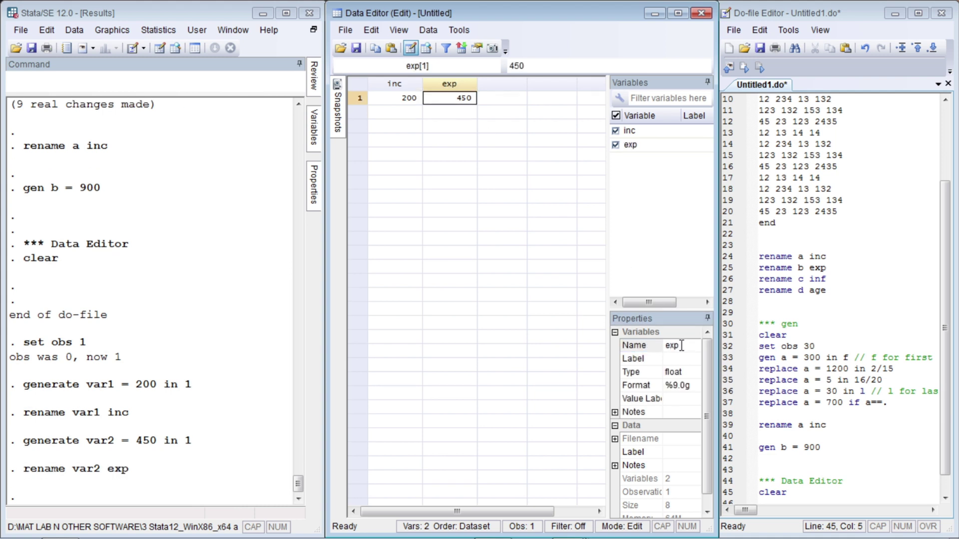
# - Enter 100 in the third column and rename that variable inf
pyautogui.click(506, 96)
pyautogui.write('100')
pyautogui.press('Return')
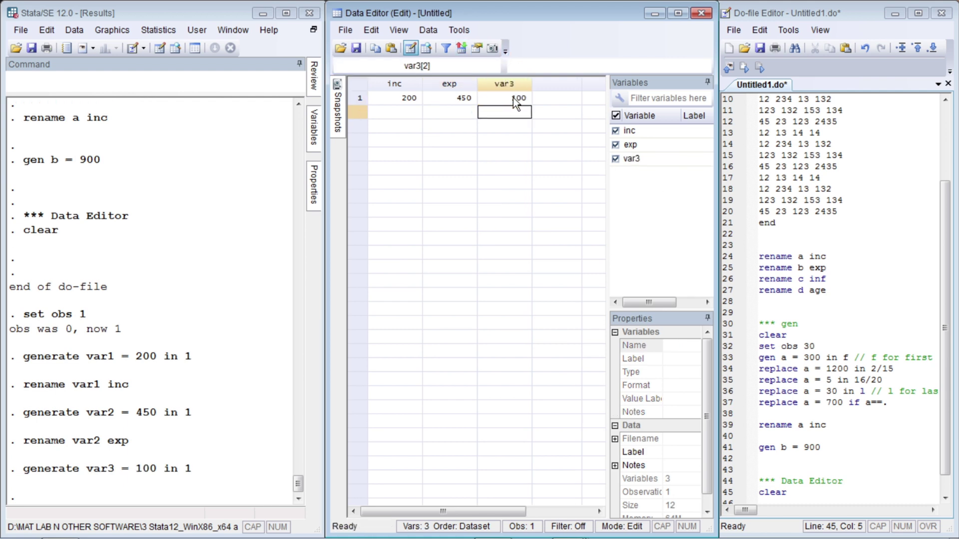
pyautogui.click(513, 98)
pyautogui.click(684, 345)
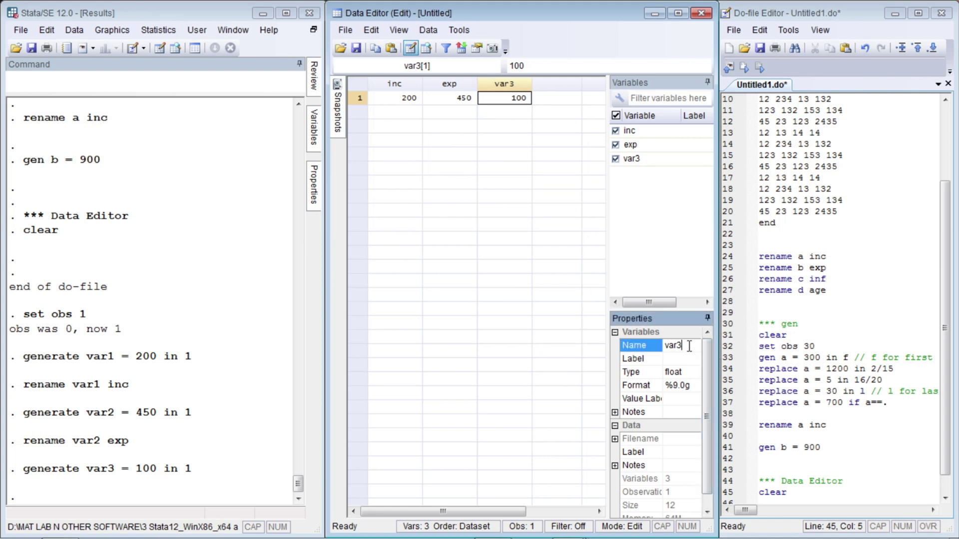
pyautogui.press('BackSpace')
pyautogui.press('BackSpace')
pyautogui.press('BackSpace')
pyautogui.press('BackSpace')
pyautogui.write('inf')
pyautogui.press('Return')
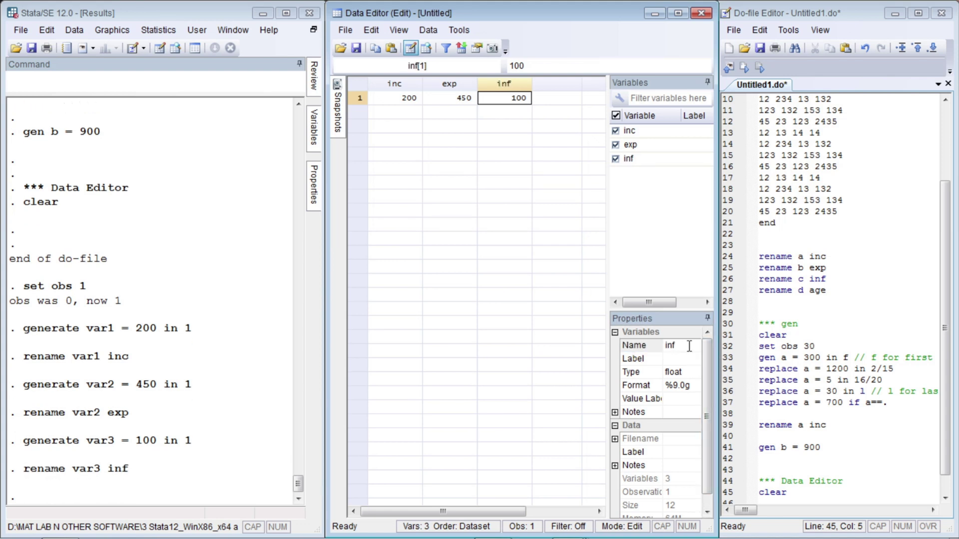
# - Enter 1200 in the fourth column and rename that variable age
pyautogui.click(552, 95)
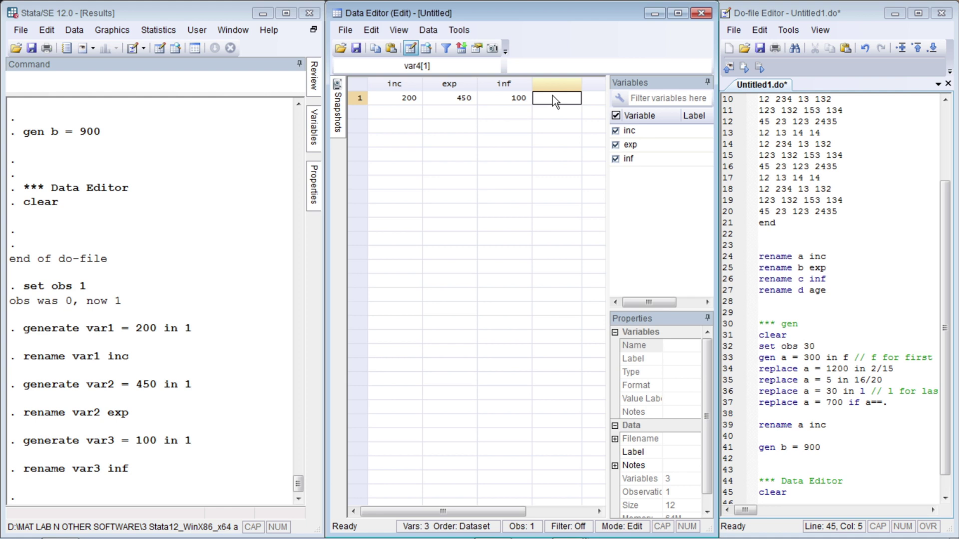
pyautogui.write('1200')
pyautogui.press('Return')
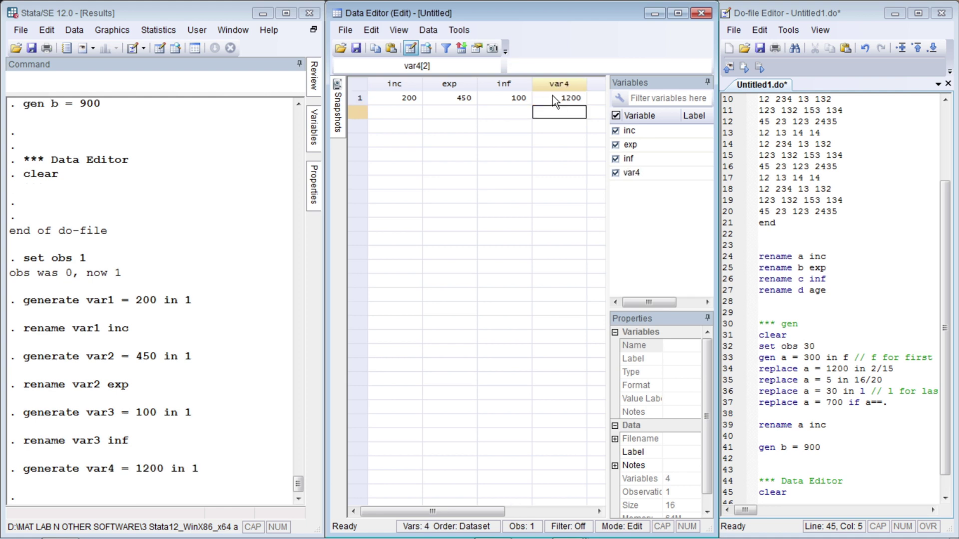
pyautogui.click(552, 95)
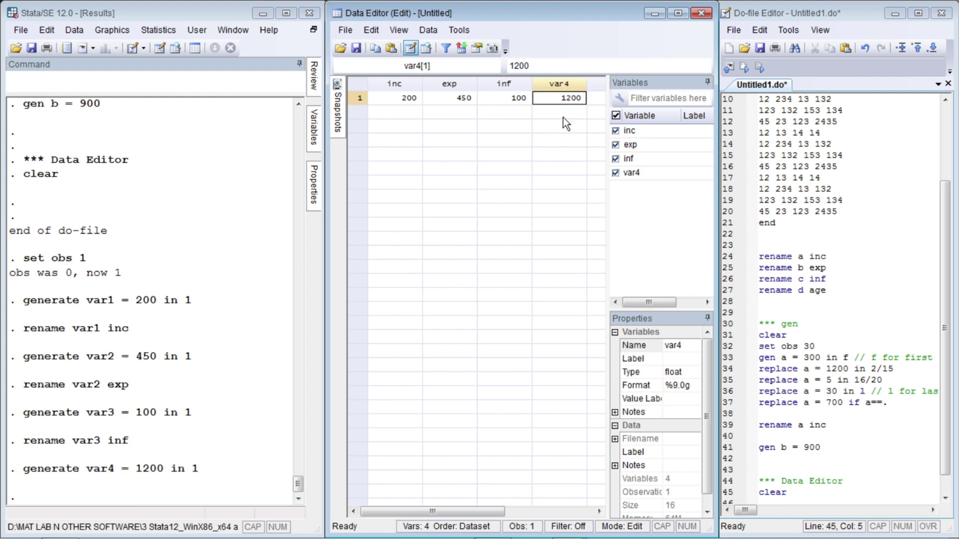
pyautogui.click(683, 345)
pyautogui.press('BackSpace')
pyautogui.press('BackSpace')
pyautogui.press('BackSpace')
pyautogui.press('BackSpace')
pyautogui.write('age')
pyautogui.press('Return')
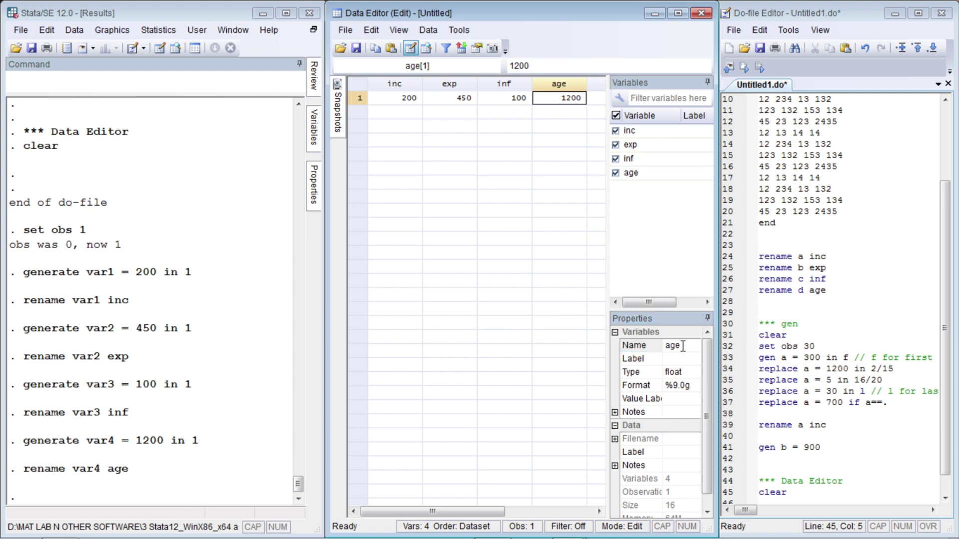
pyautogui.click(398, 110)
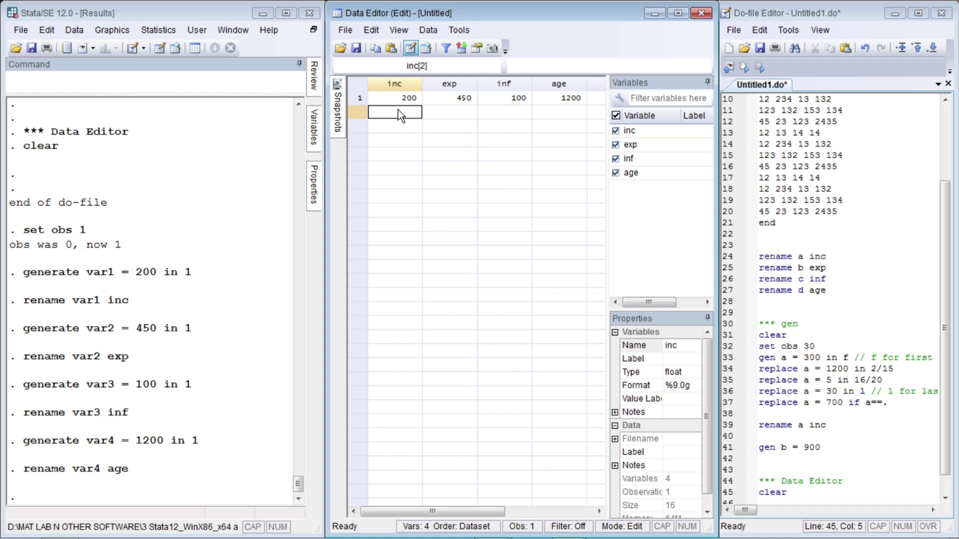
# - Enter observation 2 as 23, 12, 10, 100
pyautogui.write('23')
pyautogui.press('Tab')
pyautogui.write('12')
pyautogui.press('Tab')
pyautogui.write('1q')
pyautogui.press('BackSpace')
pyautogui.write('0')
pyautogui.press('Tab')
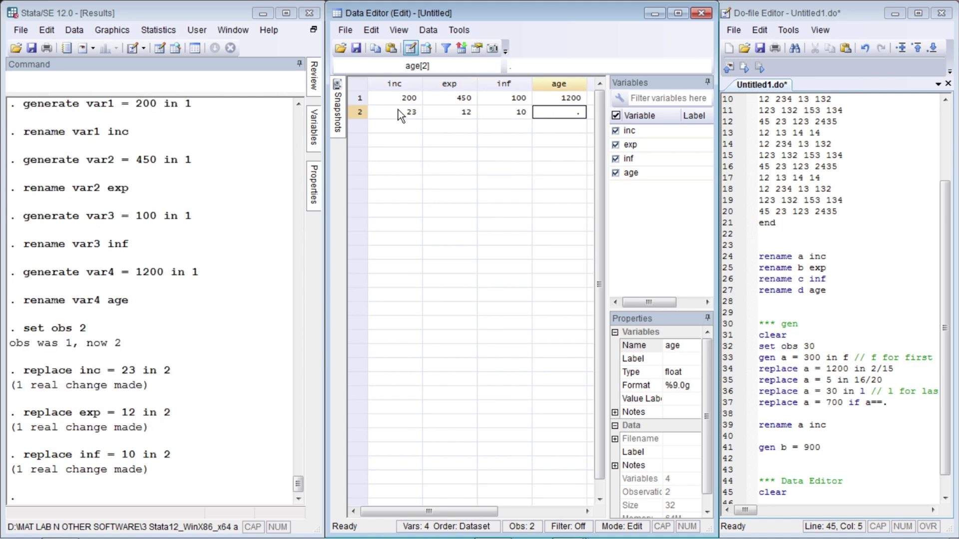
pyautogui.write('100')
pyautogui.press('Tab')
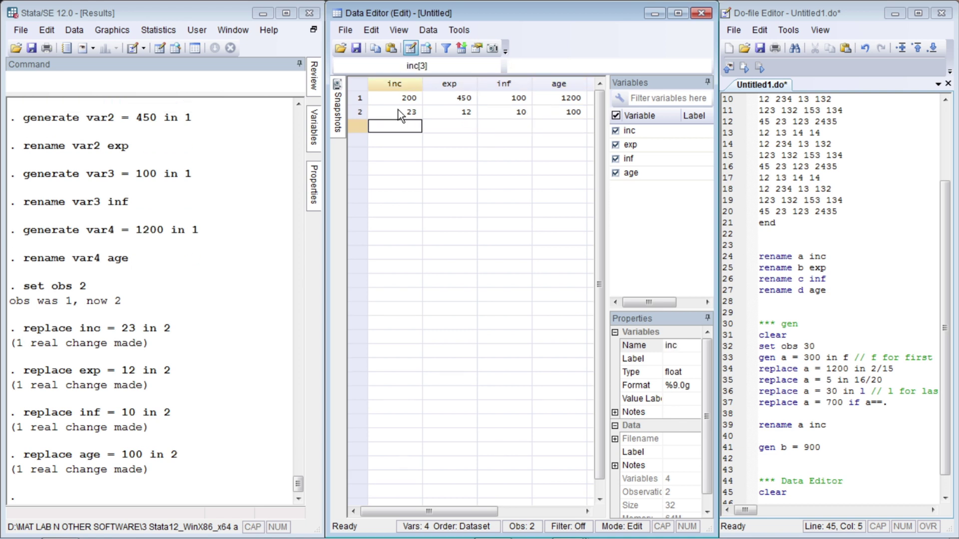
# - Enter observation 3 as 18, 19, 30, 26, then return to inc in row 1
pyautogui.write('18')
pyautogui.press('Tab')
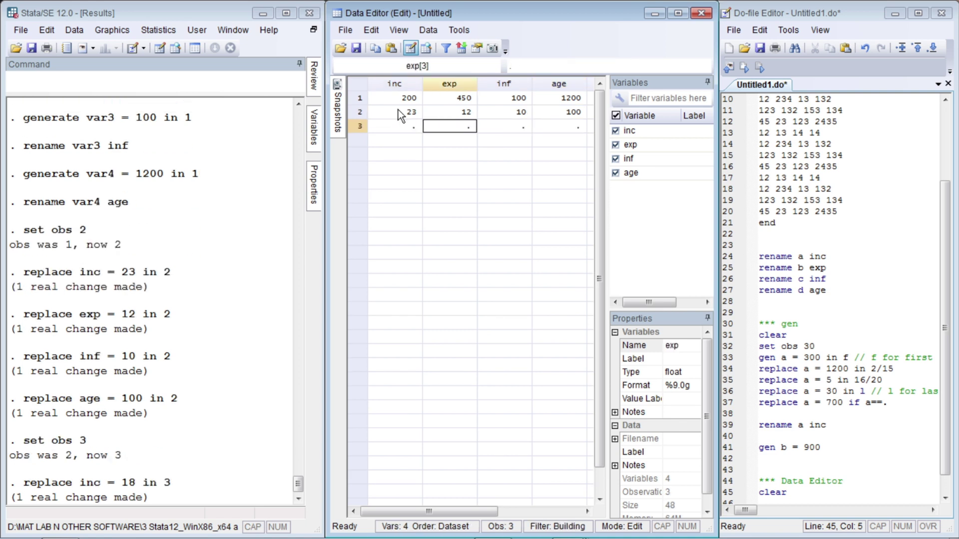
pyautogui.write('19')
pyautogui.press('Tab')
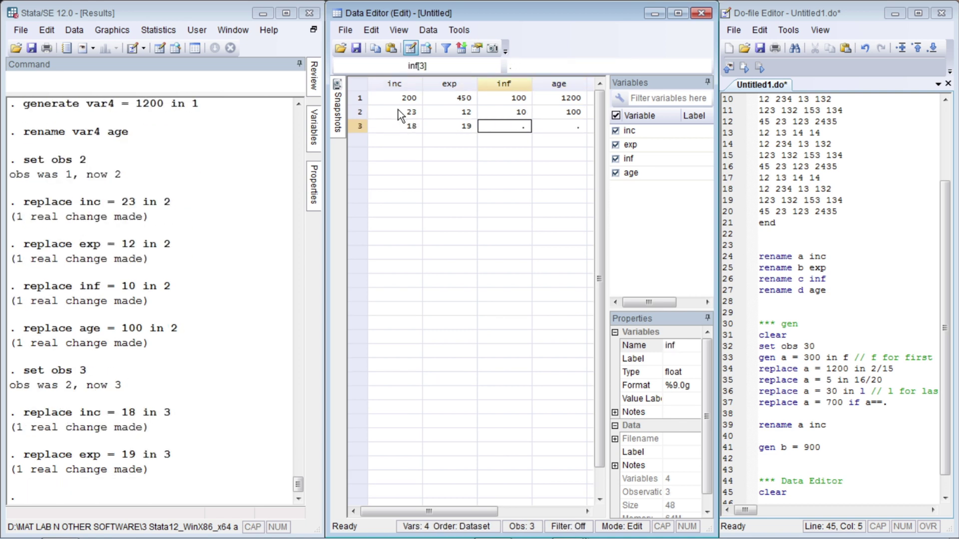
pyautogui.write('30')
pyautogui.press('Tab')
pyautogui.write('26')
pyautogui.press('Return')
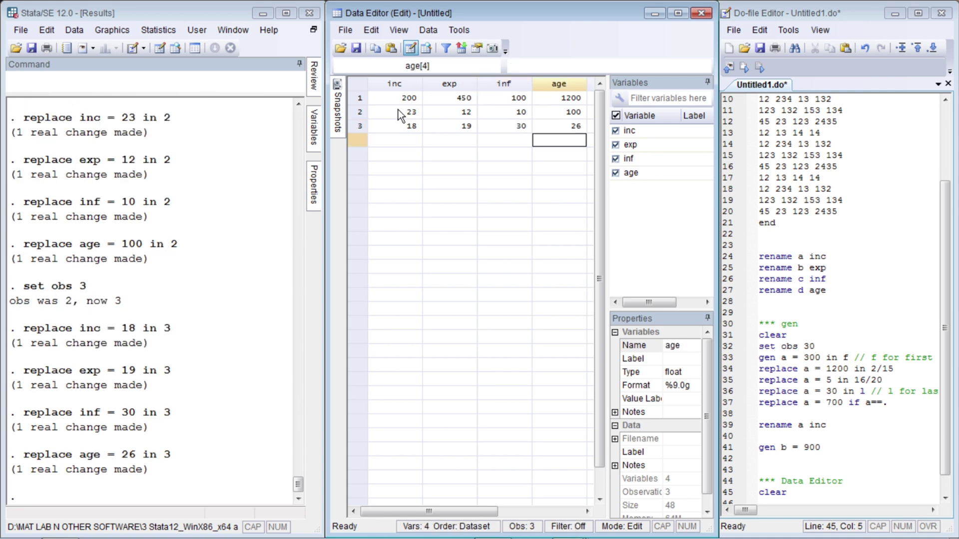
pyautogui.press('Up')
pyautogui.press('Up')
pyautogui.press('Up')
pyautogui.press('Left')
pyautogui.press('Left')
pyautogui.press('Left')
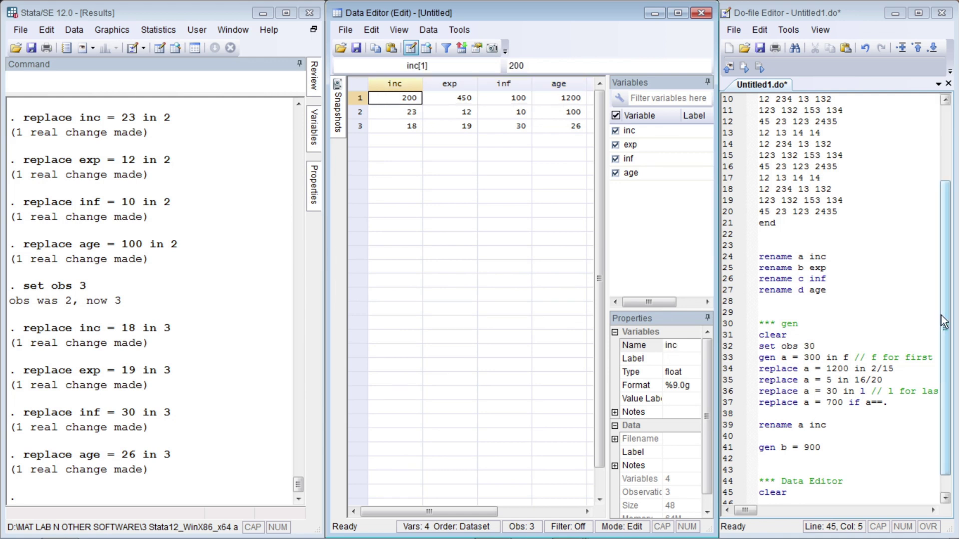
pyautogui.moveTo(952, 352); pyautogui.dragTo(952, 367)
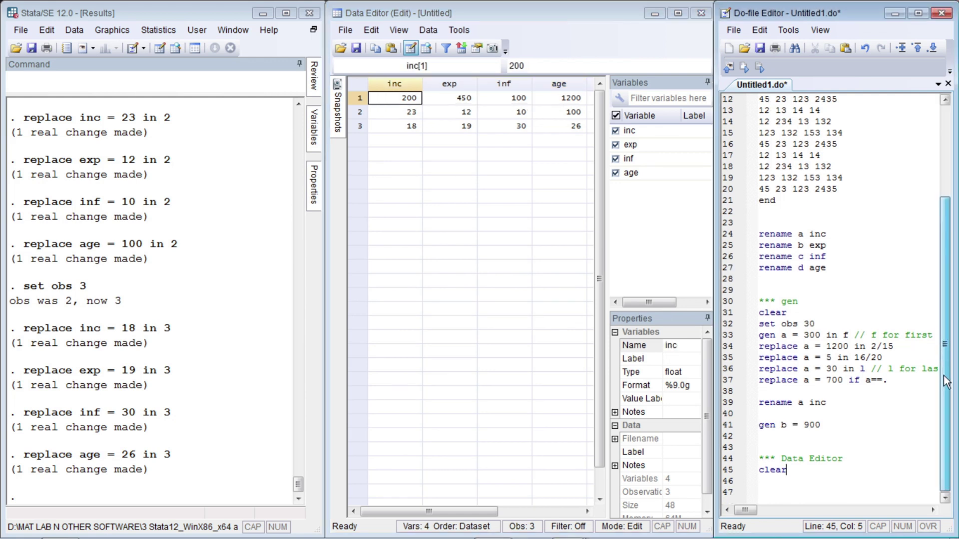
pyautogui.click(405, 113)
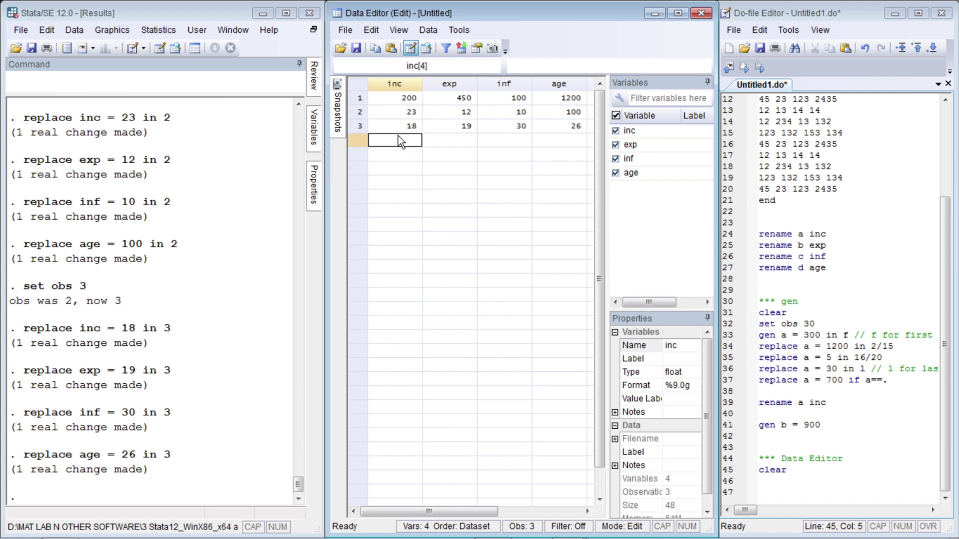
pyautogui.click(398, 128)
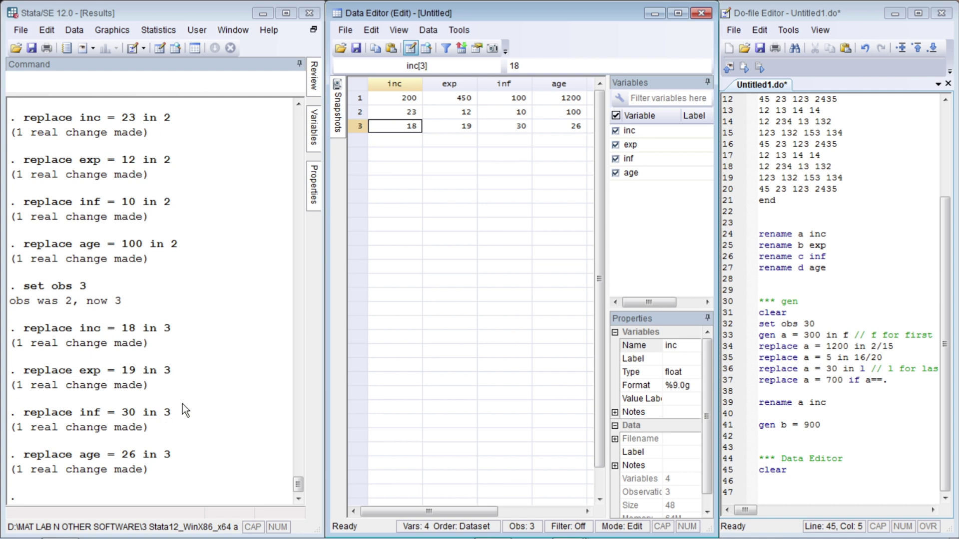
pyautogui.click(821, 481)
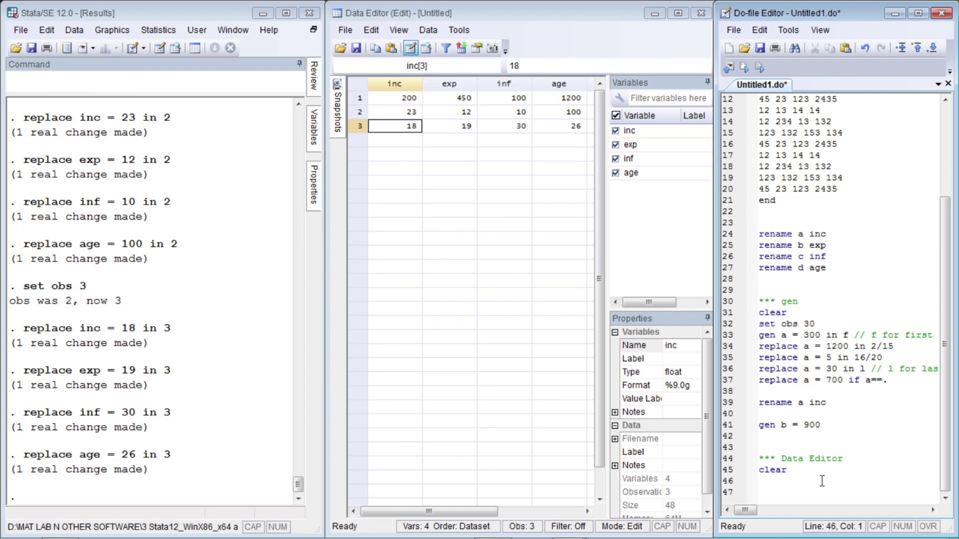